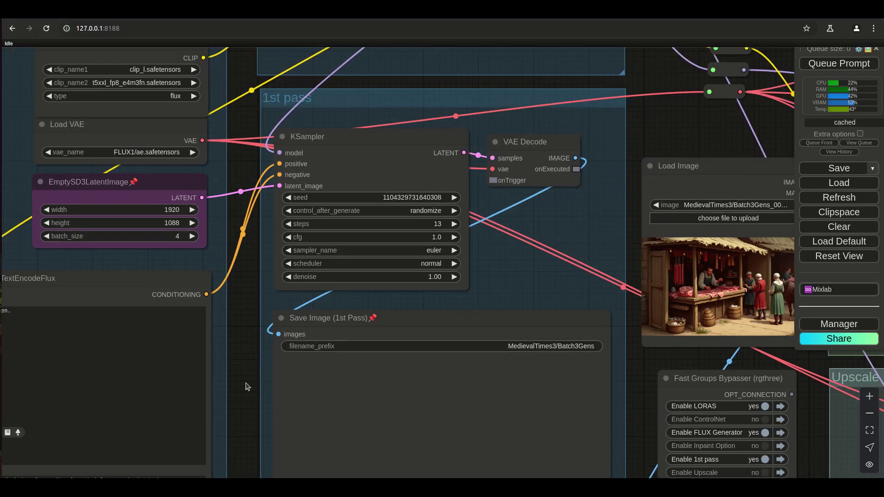
scroll(248, 386, down, 5)
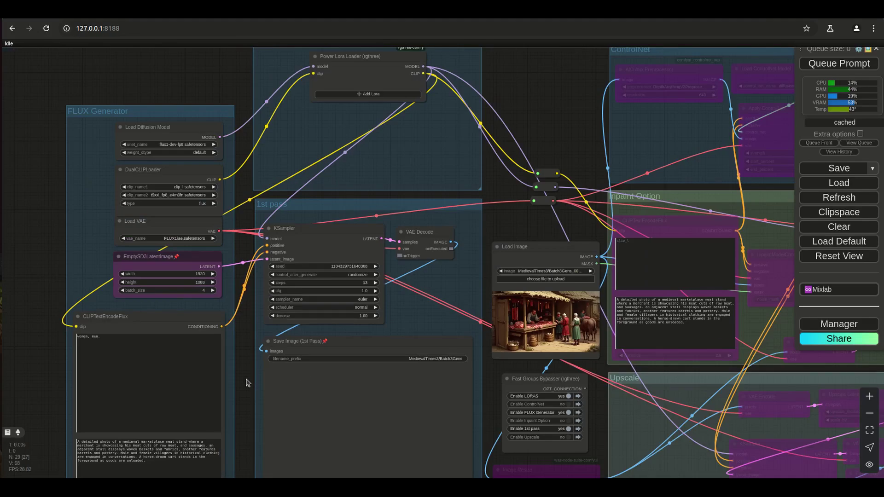
Drag the Power Lora Loader node a little lower, then bring the 1st pass nodes into view
drag(367, 58, 364, 98)
drag(497, 211, 515, 109)
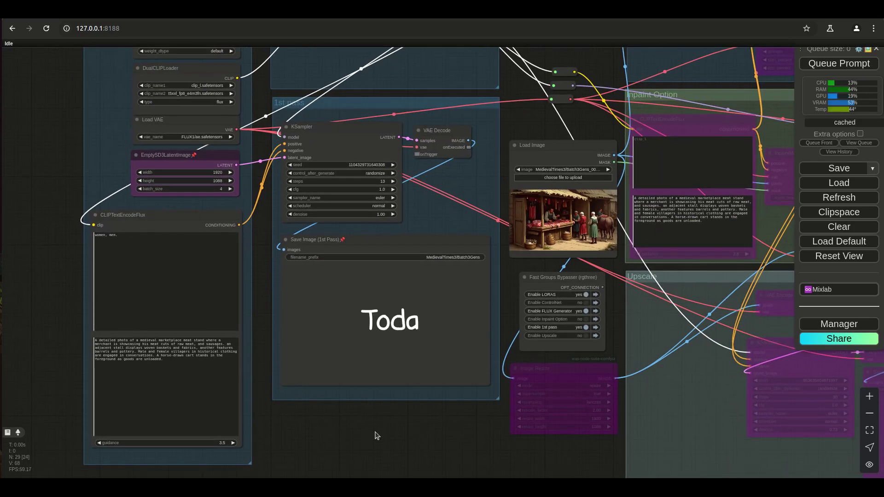
scroll(377, 436, up, 3)
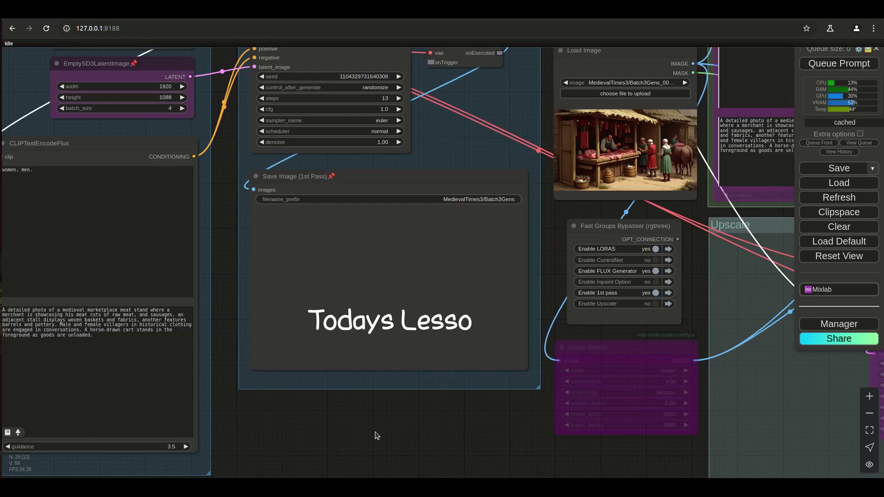
Queue the first pass to render a three-image batch of the medieval meat market
click(836, 66)
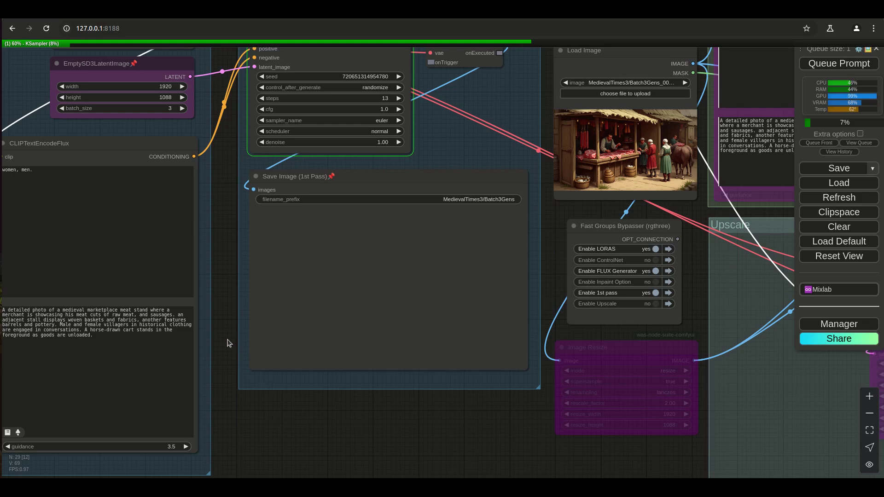
scroll(230, 363, up, 1)
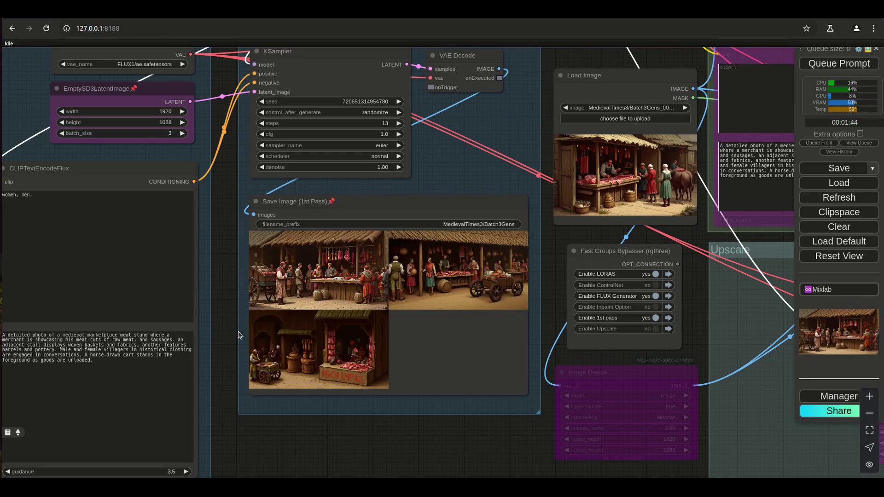
scroll(328, 282, up, 10)
scroll(328, 283, up, 1)
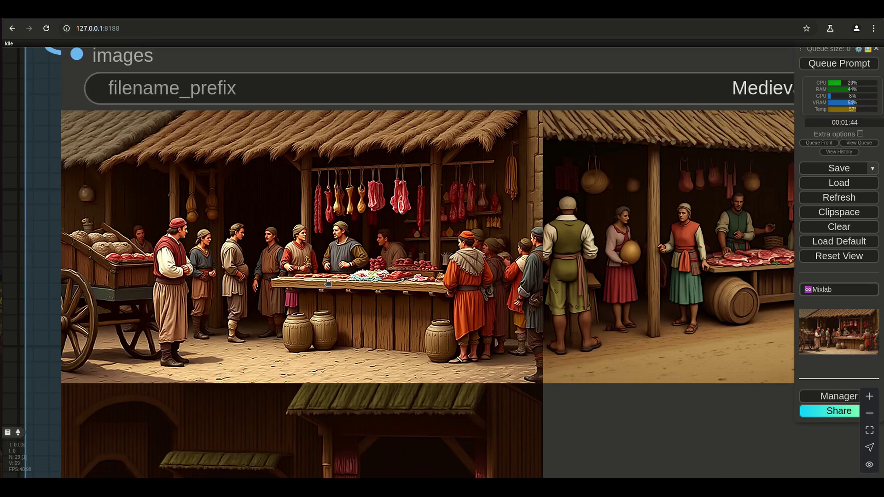
scroll(328, 282, down, 6)
scroll(317, 443, up, 7)
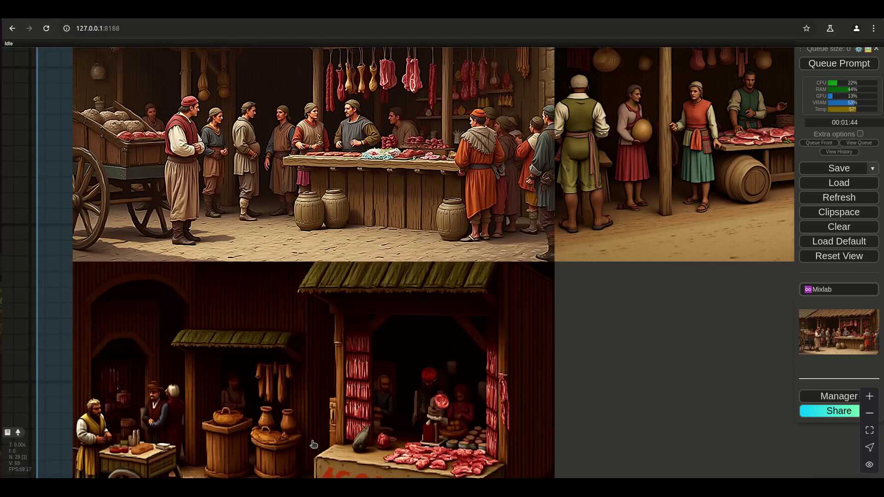
scroll(314, 443, down, 7)
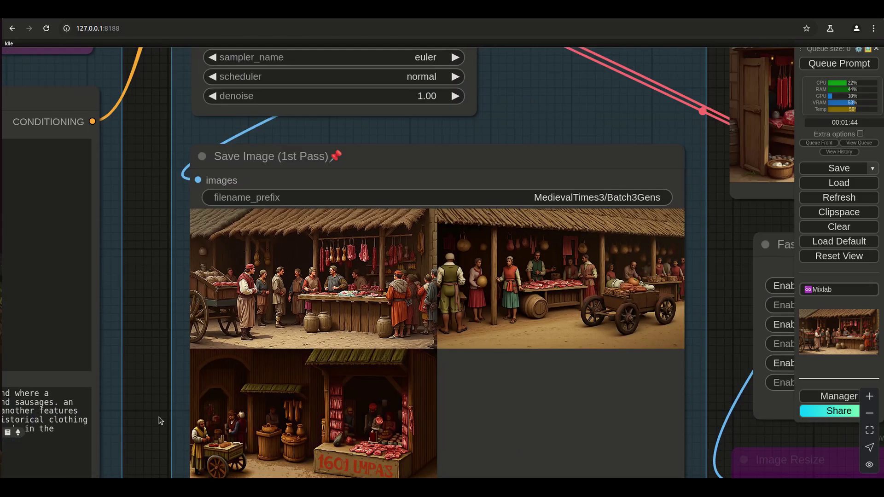
drag(295, 465, 327, 356)
scroll(327, 356, up, 10)
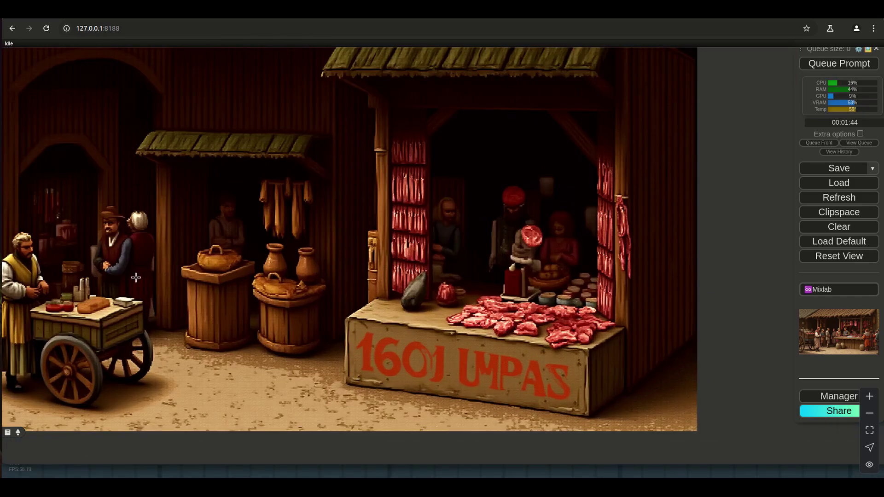
scroll(387, 259, down, 3)
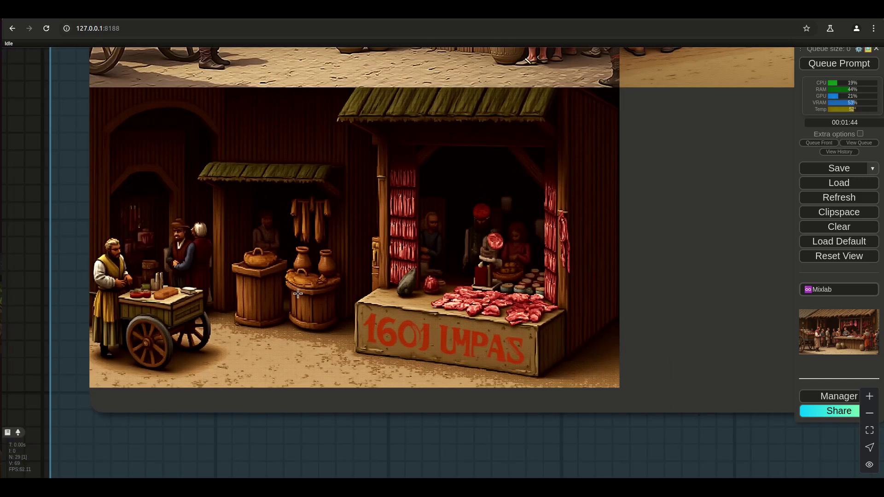
scroll(230, 236, down, 3)
scroll(569, 421, right, 5)
scroll(569, 421, up, 3)
scroll(504, 105, up, 8)
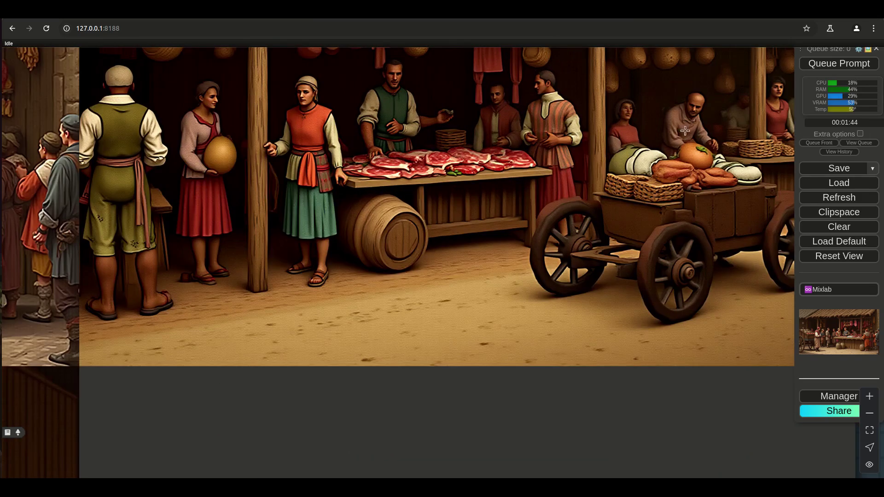
scroll(646, 176, down, 5)
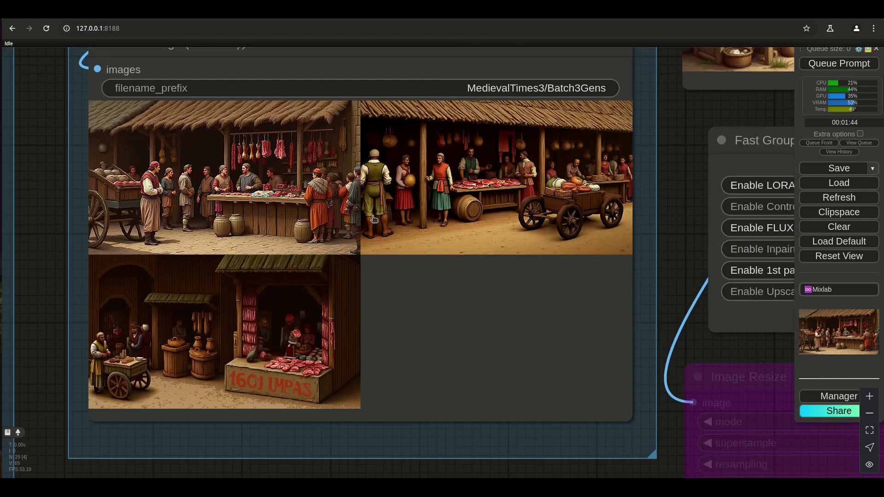
scroll(373, 217, up, 3)
scroll(216, 183, up, 3)
scroll(230, 188, down, 4)
scroll(297, 188, up, 4)
scroll(296, 188, up, 3)
scroll(258, 194, down, 2)
scroll(173, 202, down, 2)
scroll(172, 204, down, 3)
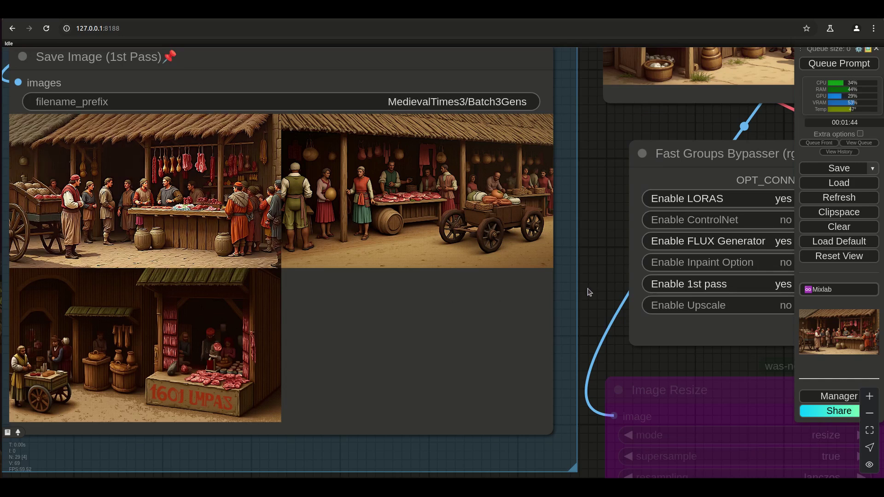
drag(1, 289, 603, 211)
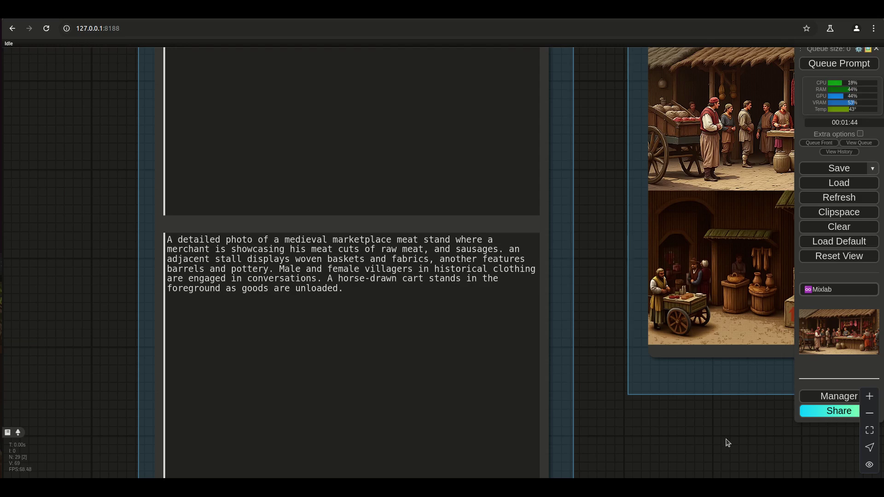
drag(726, 442, 424, 393)
scroll(425, 393, down, 3)
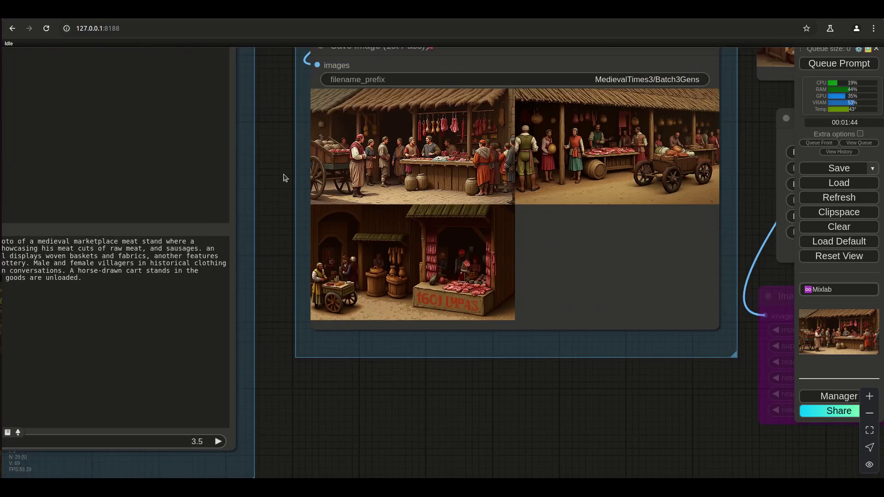
drag(286, 191, 286, 271)
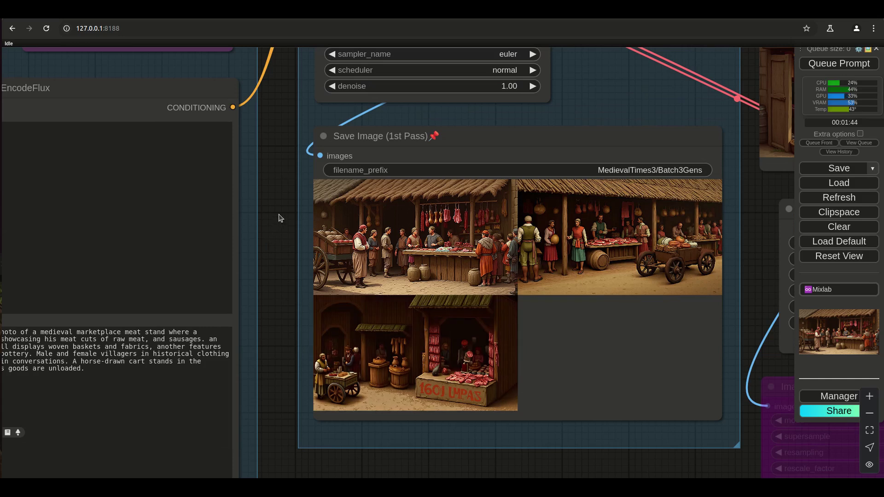
drag(280, 218, 278, 249)
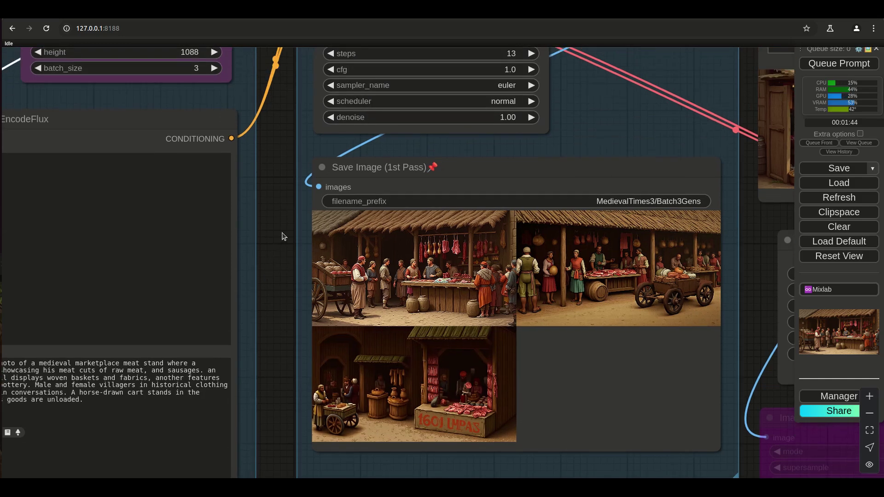
scroll(295, 233, left, 5)
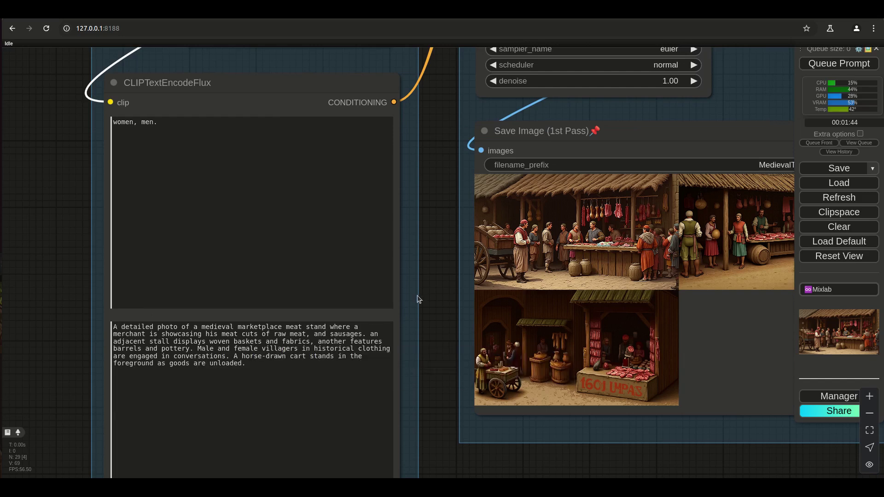
drag(431, 225, 316, 273)
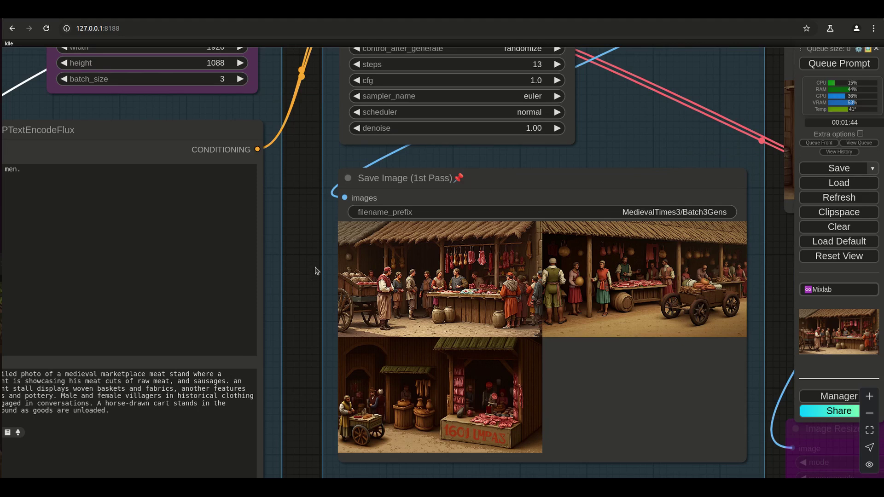
drag(306, 221, 311, 266)
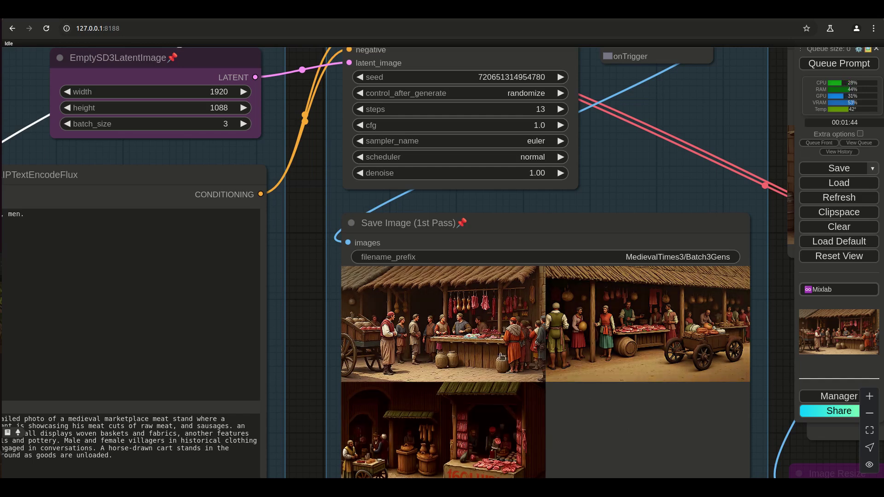
scroll(751, 295, down, 4)
drag(773, 347, 373, 346)
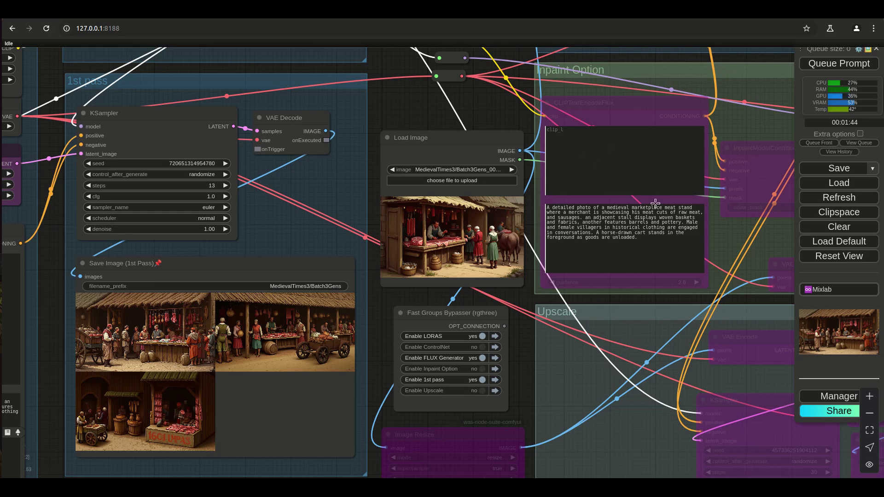
scroll(528, 355, down, 2)
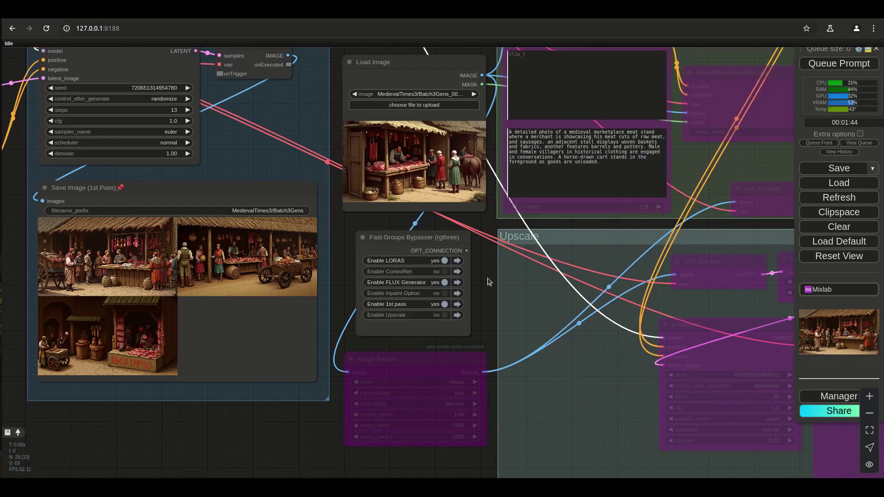
click(458, 316)
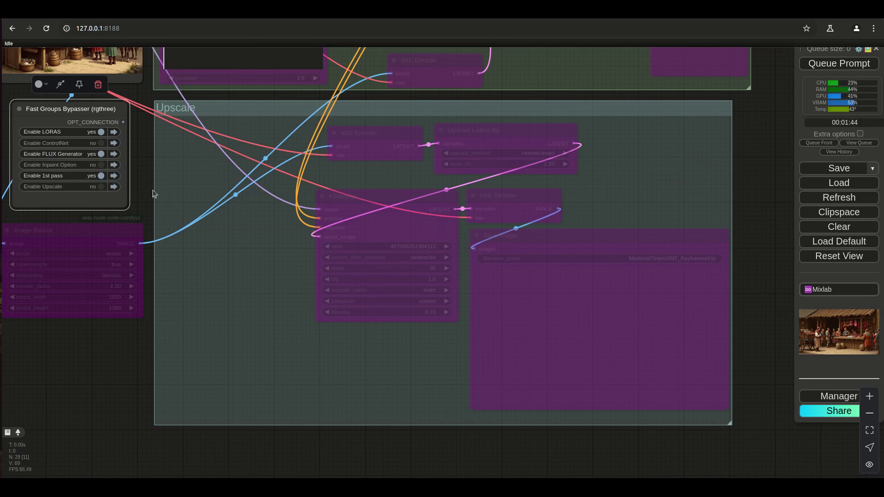
click(102, 187)
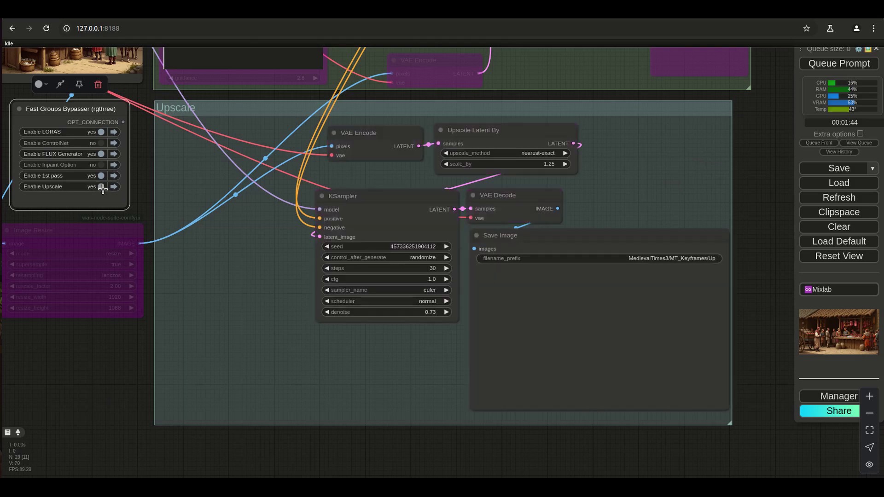
click(102, 187)
scroll(334, 122, up, 5)
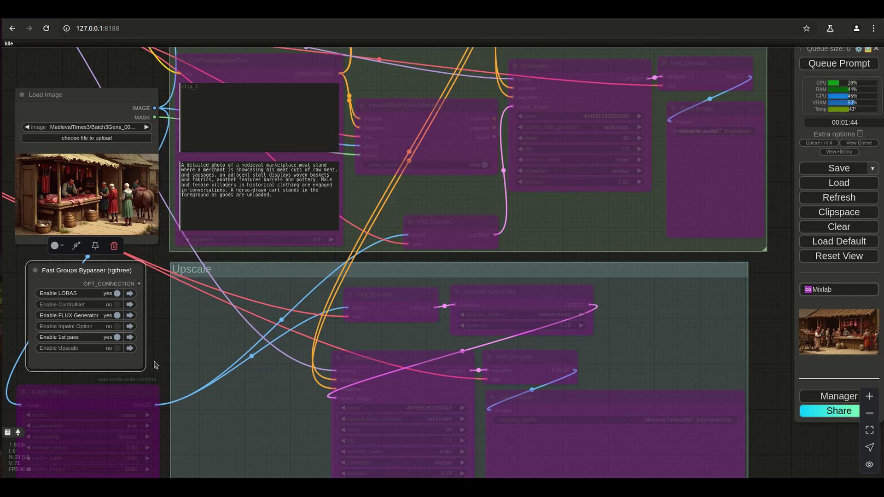
drag(177, 321, 328, 267)
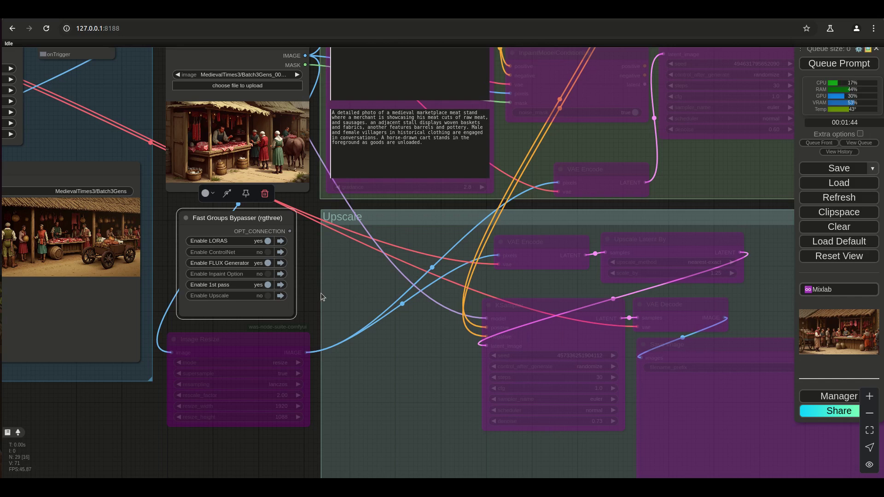
drag(311, 202, 687, 274)
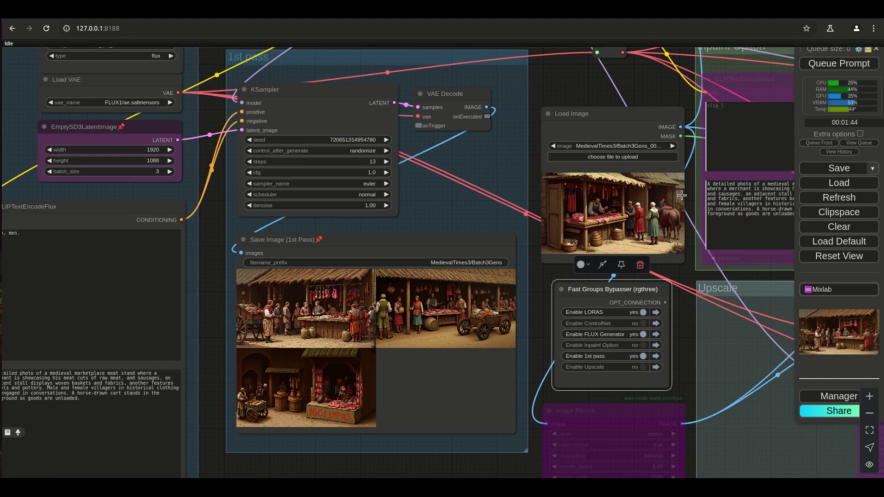
drag(688, 369, 258, 271)
click(222, 267)
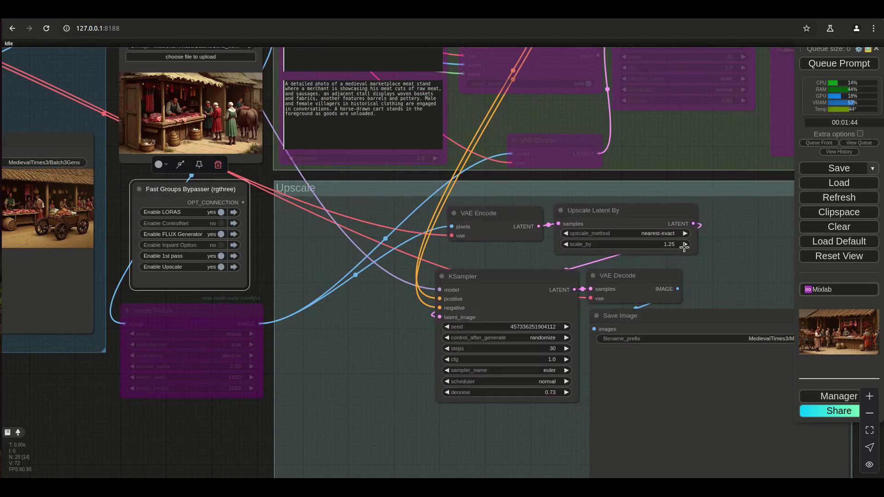
drag(268, 229, 244, 263)
scroll(202, 417, up, 4)
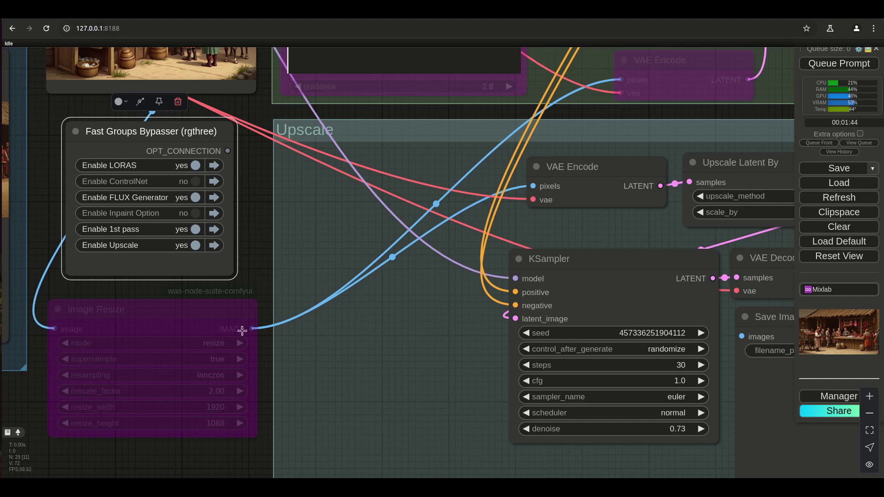
scroll(254, 293, down, 8)
drag(224, 206, 526, 311)
scroll(397, 405, up, 4)
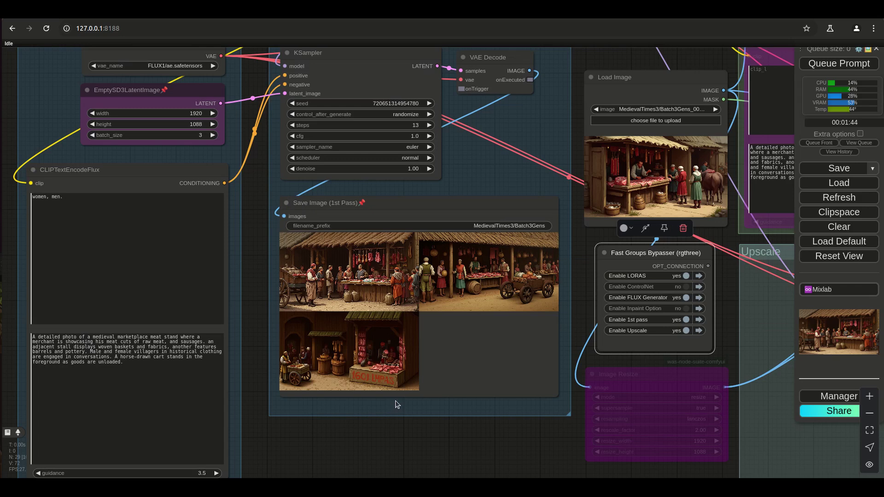
scroll(498, 309, up, 5)
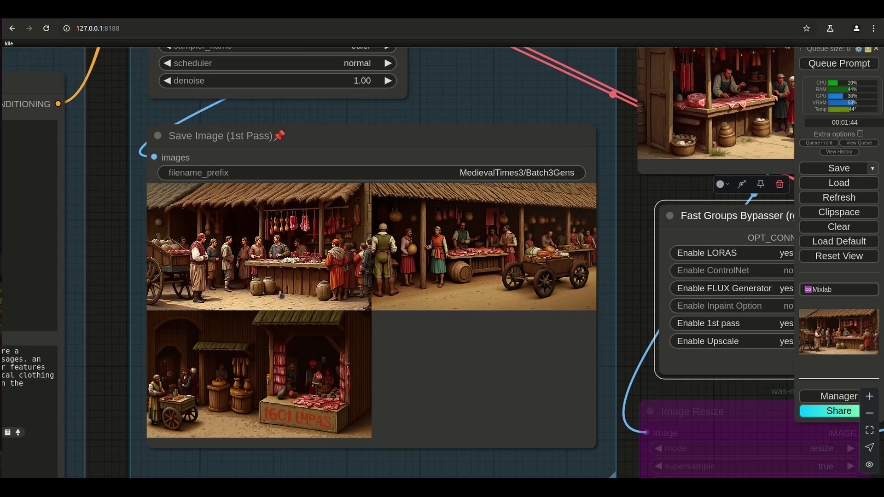
scroll(413, 335, down, 5)
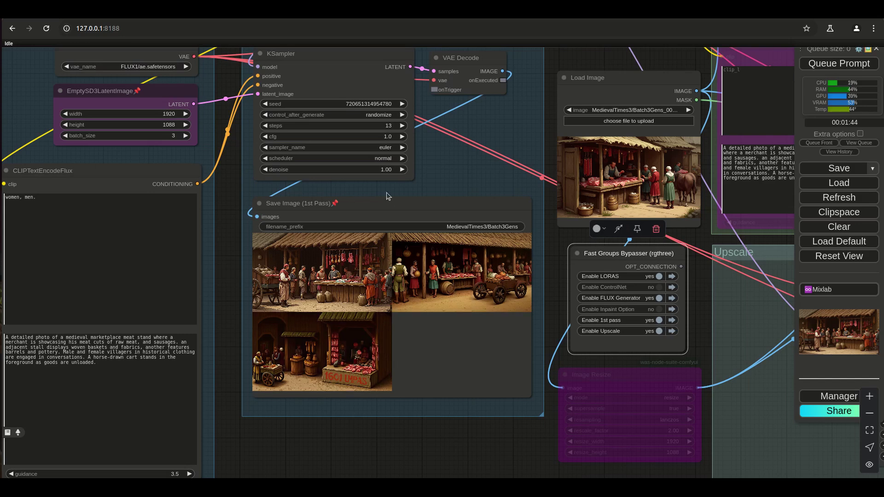
scroll(233, 208, up, 3)
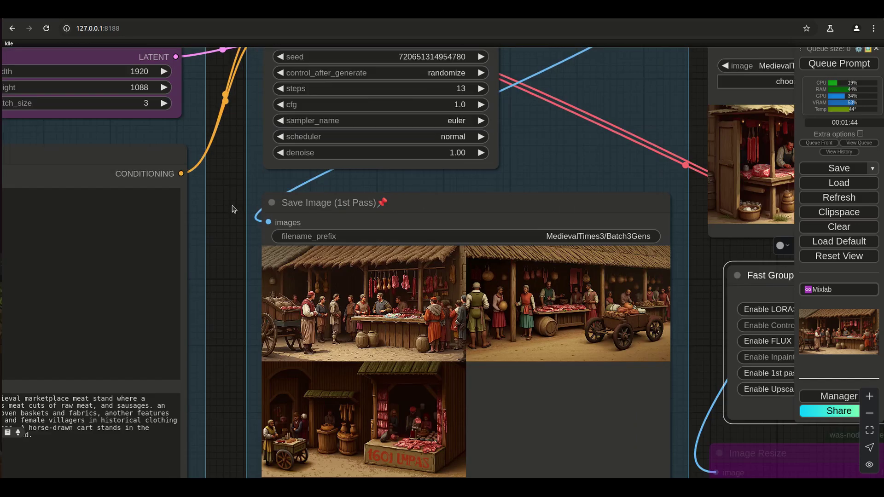
scroll(225, 175, up, 5)
Set the EmptySD3LatentImage width to 1280 and height to 720
drag(266, 254, 300, 247)
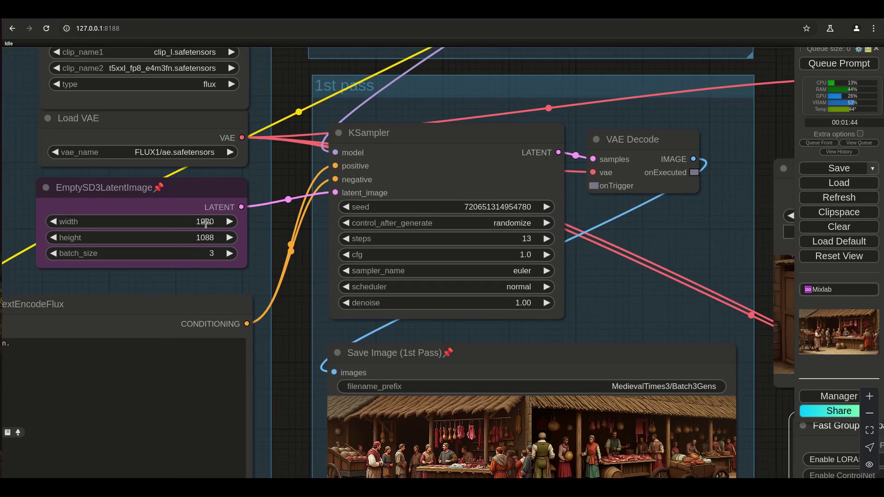
click(205, 222)
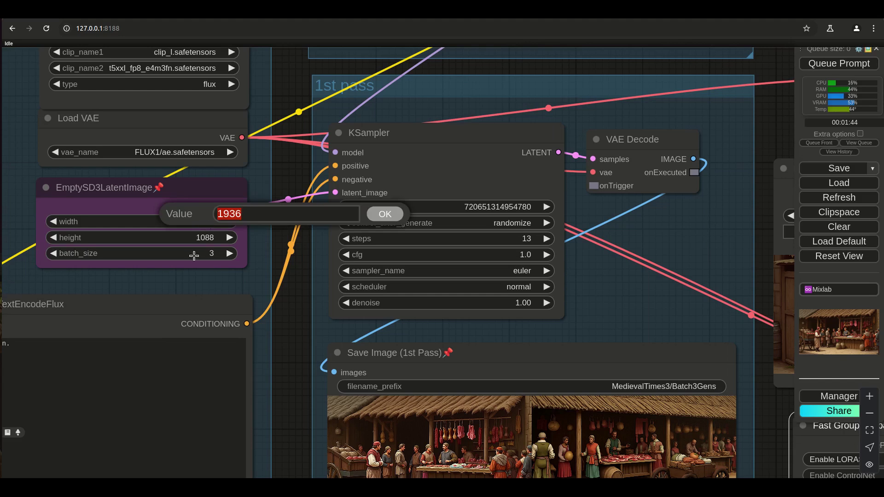
text(128)
key(Escape)
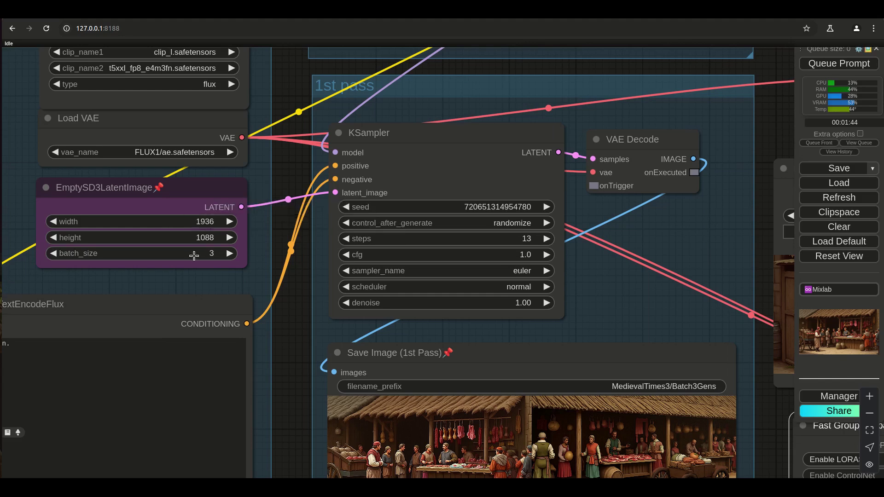
click(204, 239)
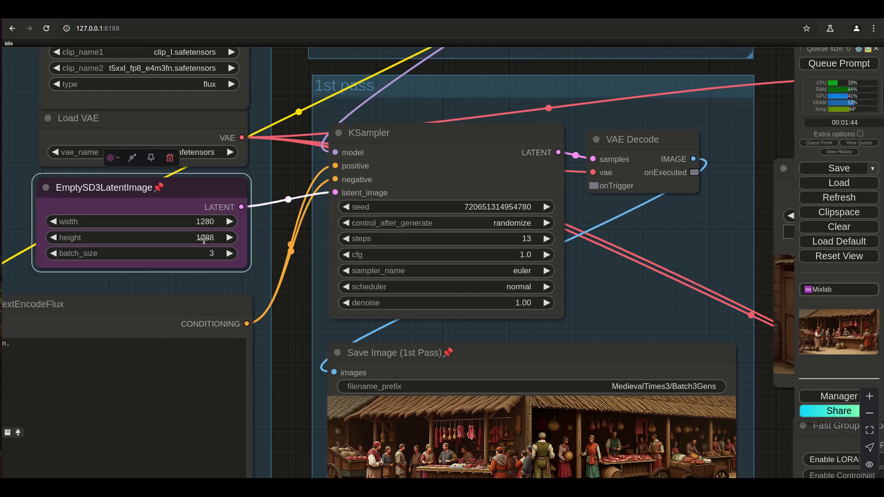
text(720)
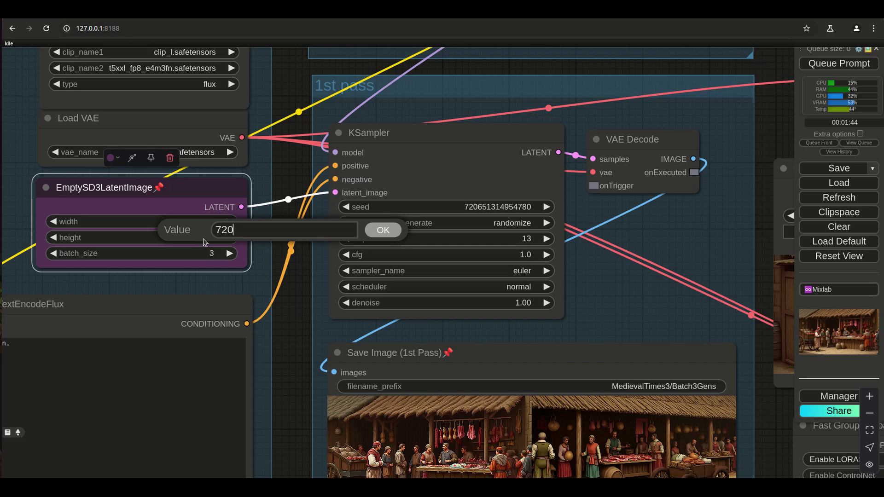
key(Return)
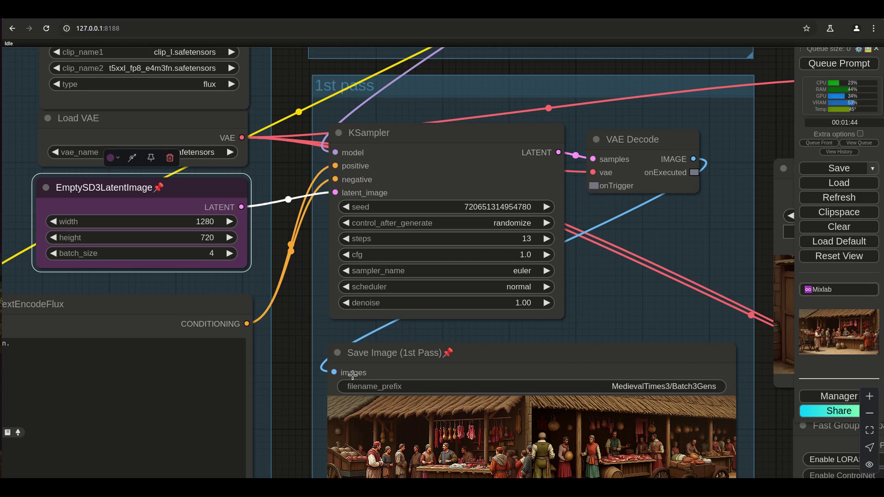
Queue the 1280×720 first pass to render a fresh batch of meat-stall images
click(818, 65)
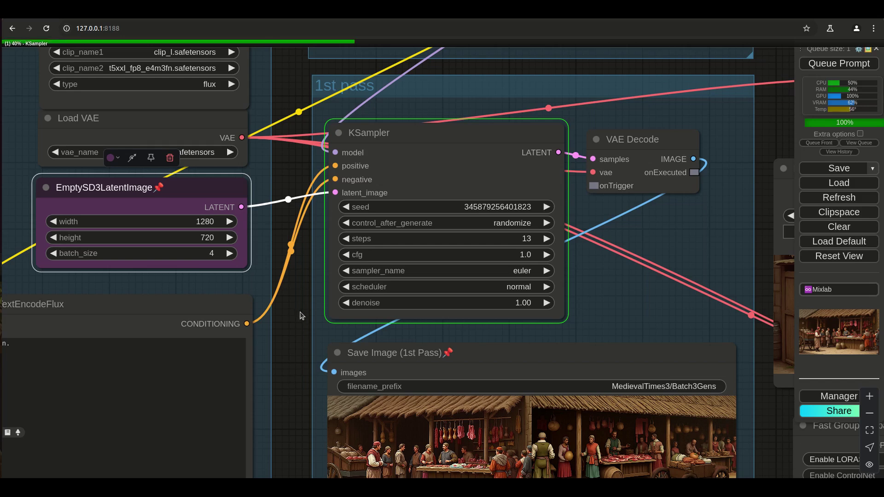
scroll(300, 316, down, 3)
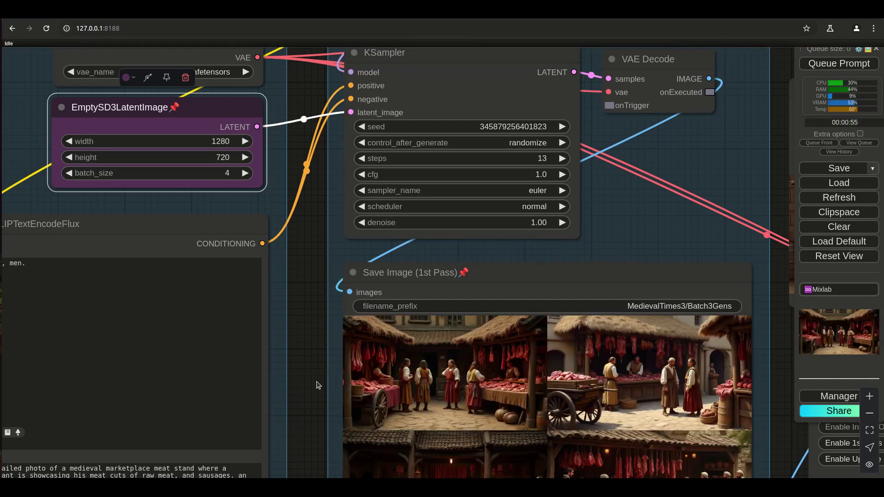
drag(315, 396, 335, 395)
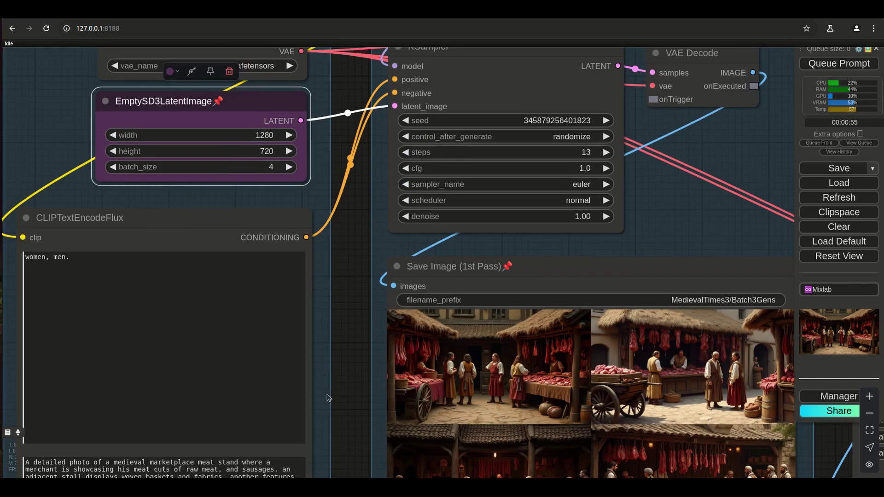
scroll(352, 400, down, 5)
scroll(379, 210, up, 5)
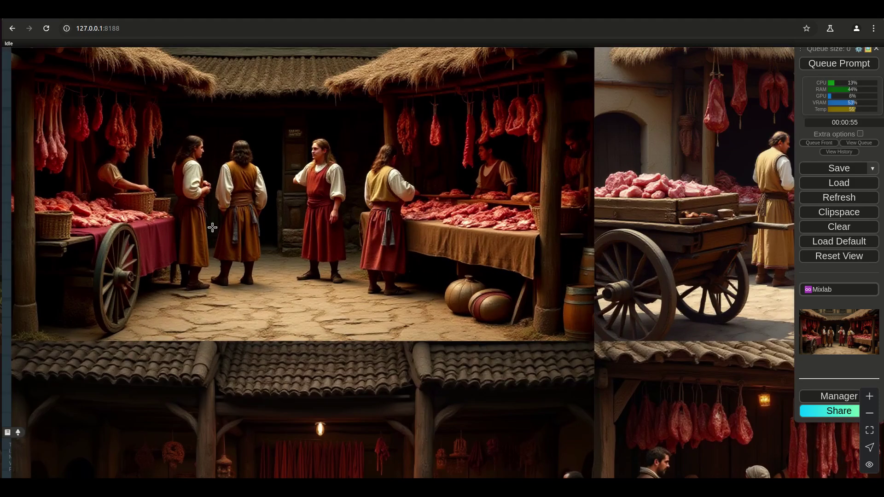
scroll(344, 231, down, 5)
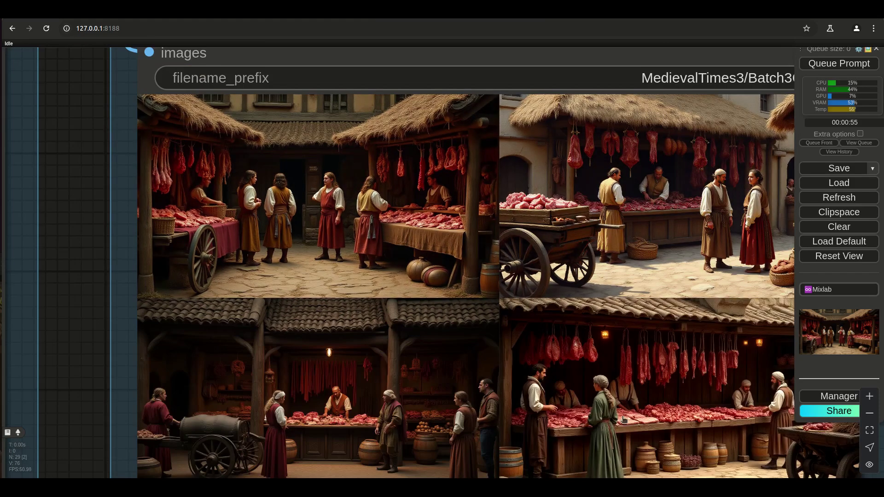
scroll(138, 350, down, 3)
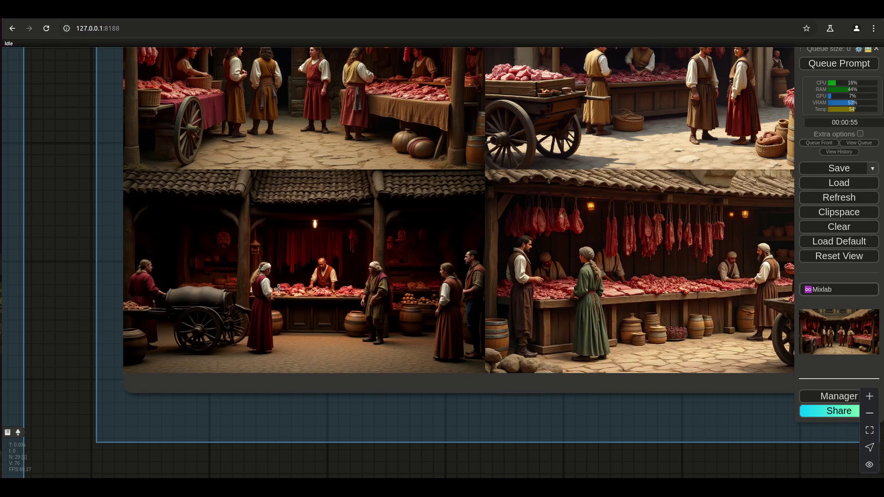
scroll(602, 462, right, 5)
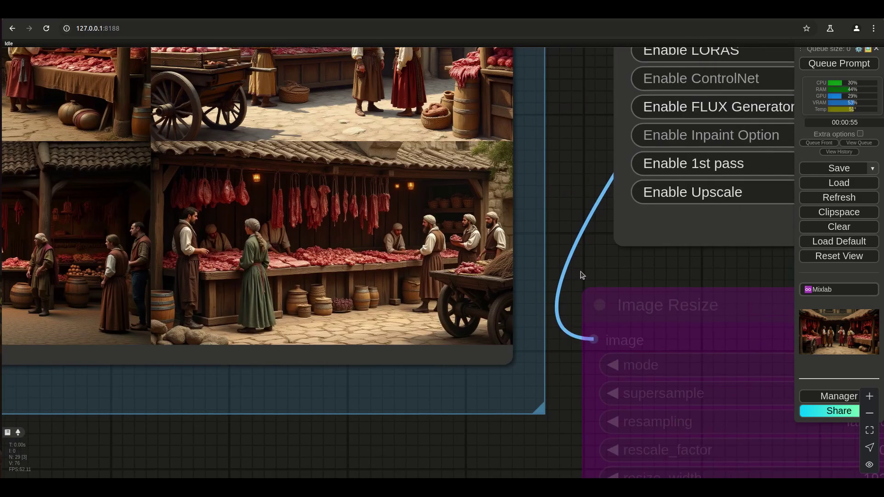
scroll(572, 233, up, 3)
scroll(566, 228, down, 5)
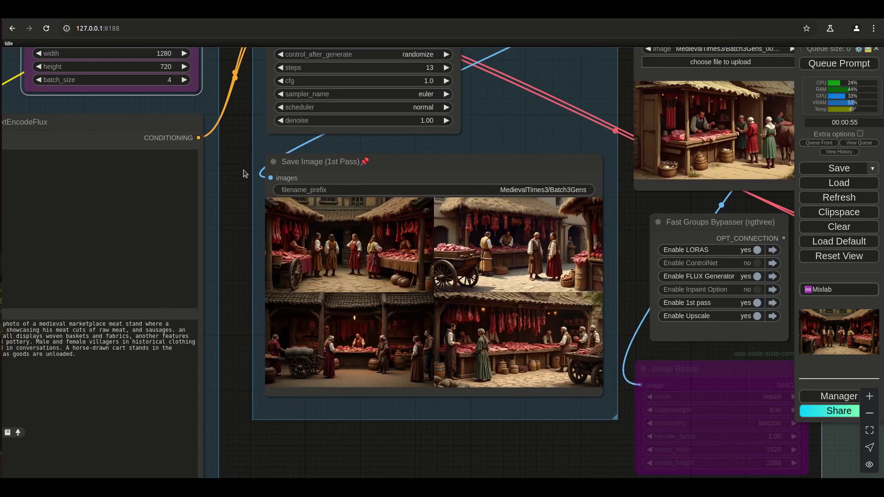
Bring the first-pass settings back into view and bypass the Upscale stage
drag(77, 154, 245, 174)
scroll(691, 212, right, 7)
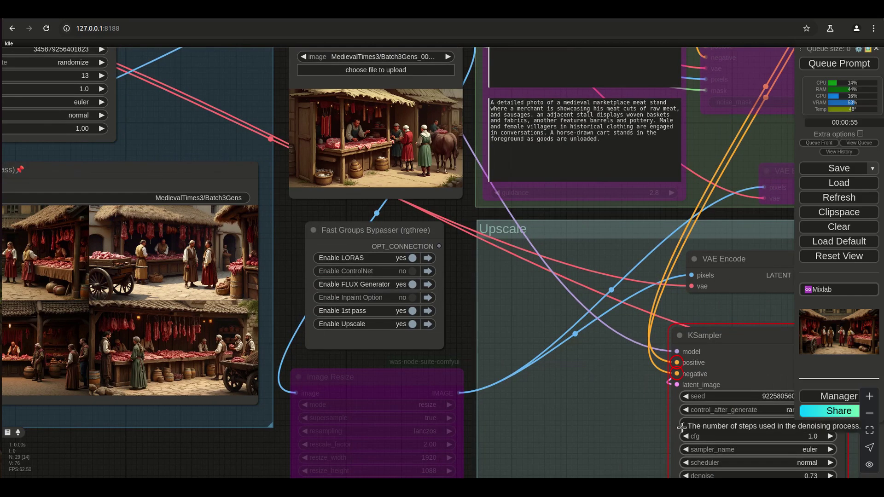
click(408, 324)
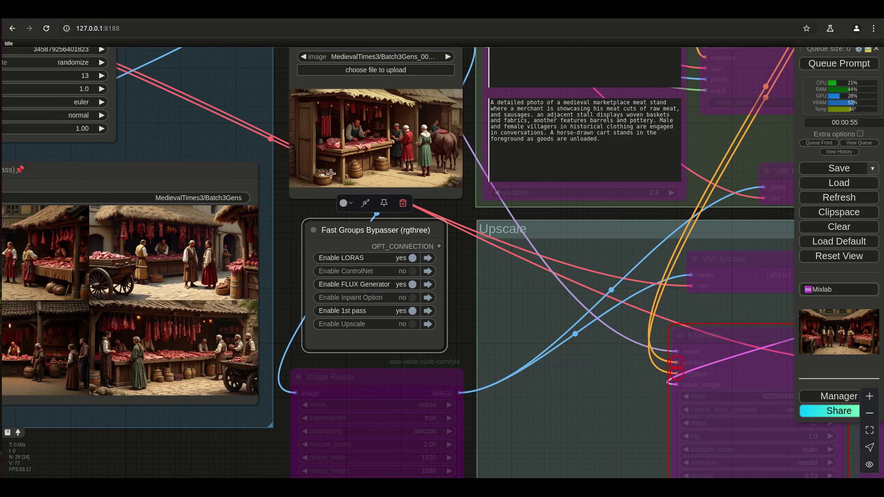
Copy a generated market image via Clipspace and paste it into the Load Image node
drag(312, 248, 527, 219)
scroll(369, 265, up, 10)
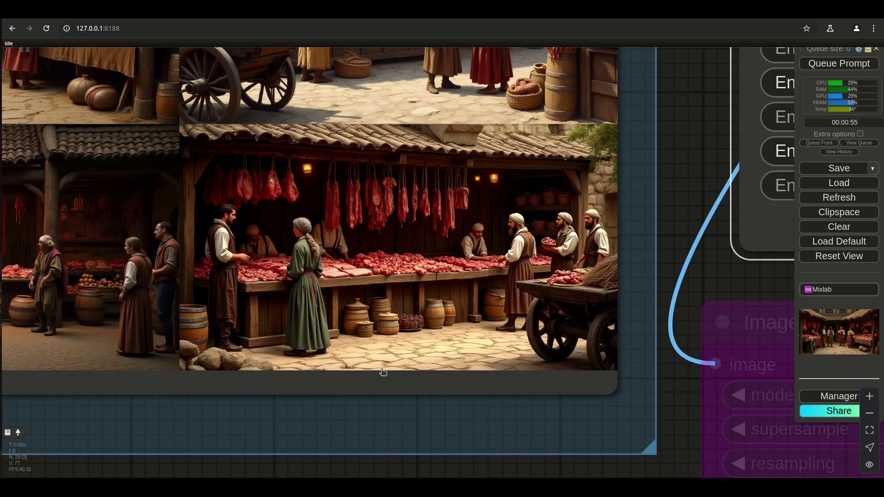
right_click(378, 250)
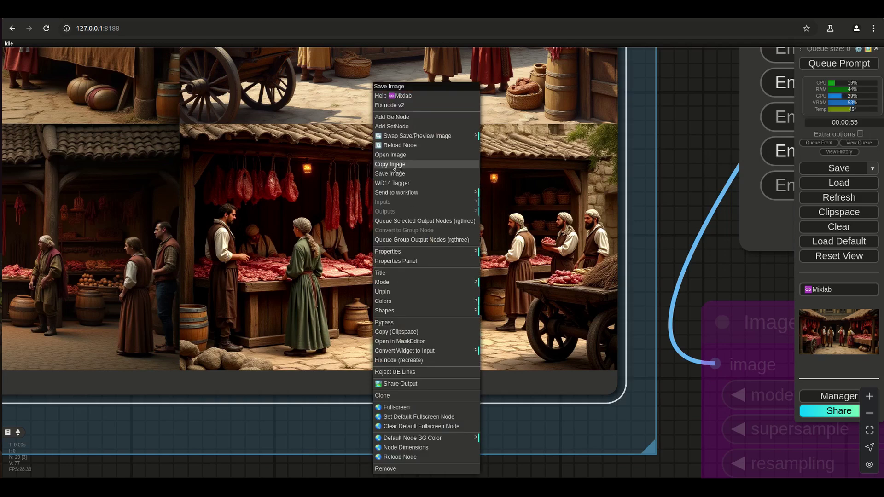
click(404, 333)
drag(686, 198, 366, 278)
drag(395, 250, 268, 416)
right_click(348, 90)
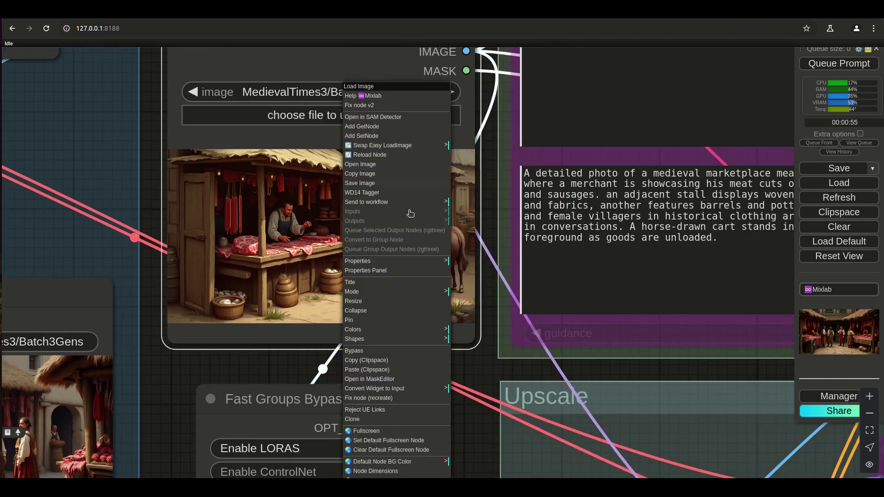
click(359, 370)
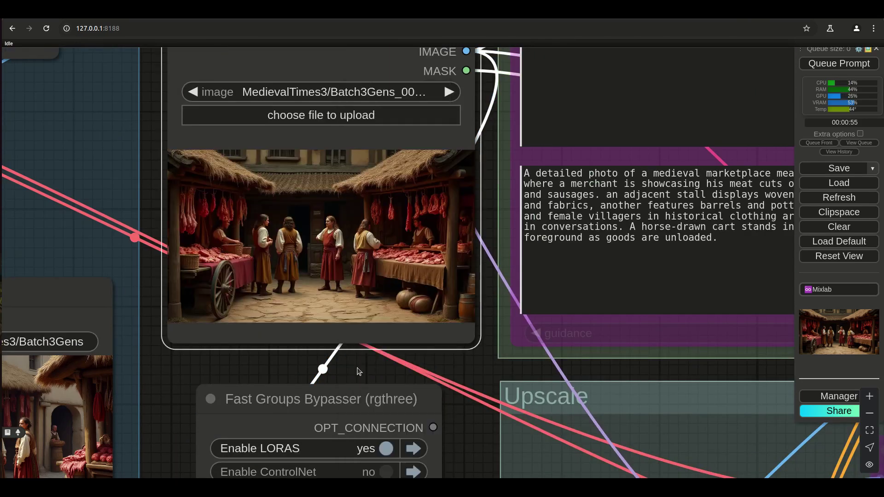
Switch the 1st pass off and turn the Inpaint and Upscale stages on
scroll(295, 297, down, 6)
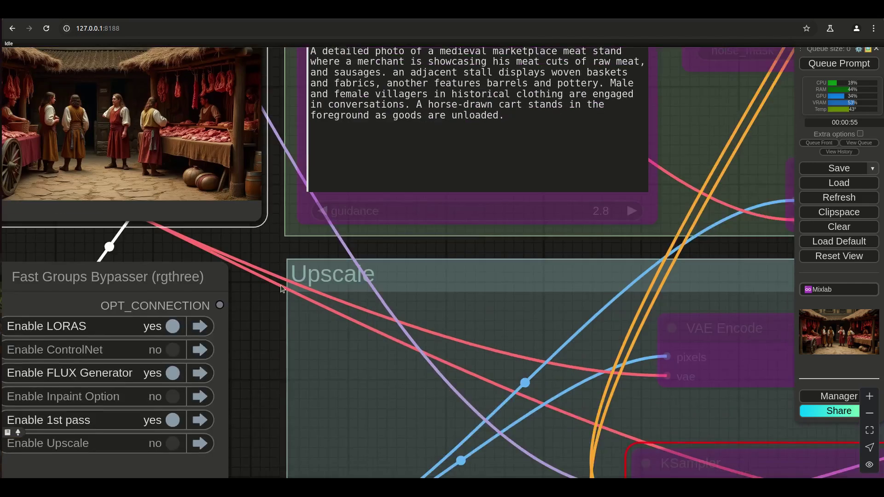
scroll(404, 343, up, 5)
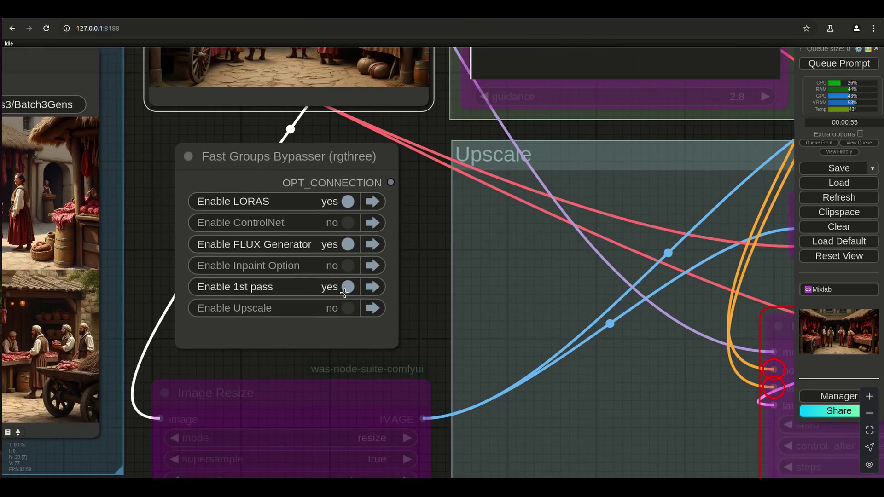
click(348, 287)
click(348, 266)
click(347, 308)
scroll(389, 300, down, 8)
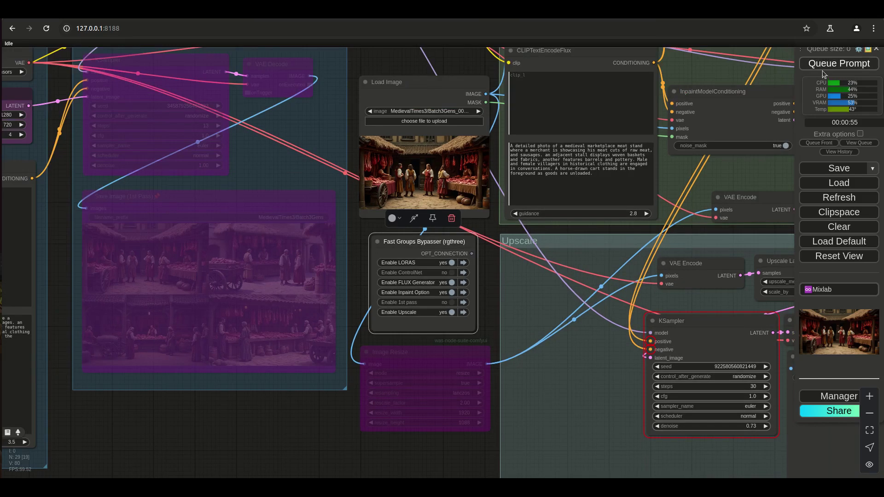
Queue the inpaint-and-upscale run and move the view to the Load Image, bypasser and Upscale groups
click(824, 66)
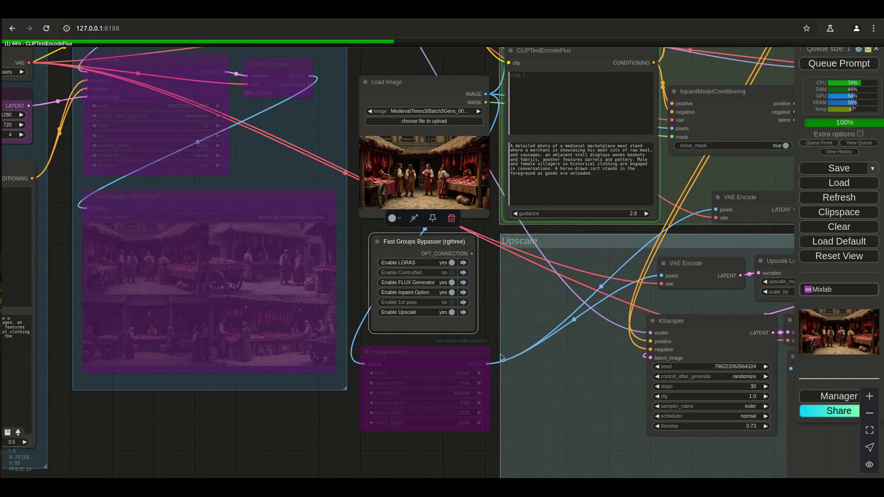
drag(489, 318, 300, 329)
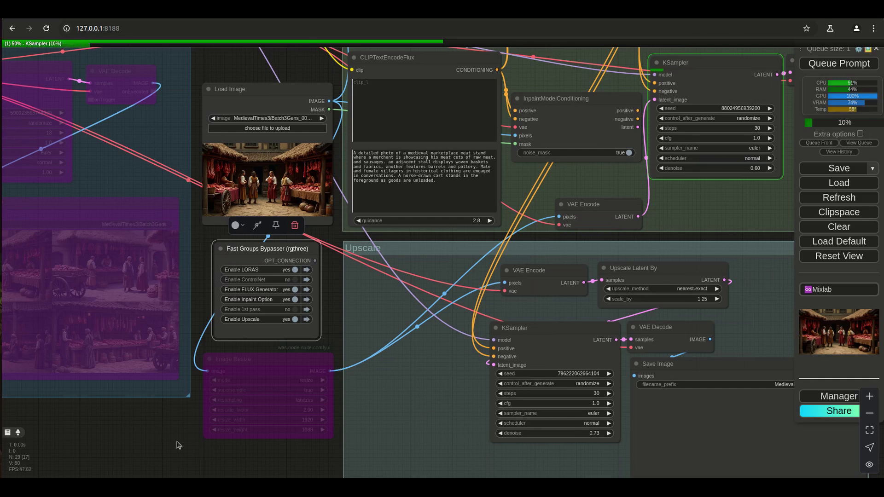
key(1)
key(2)
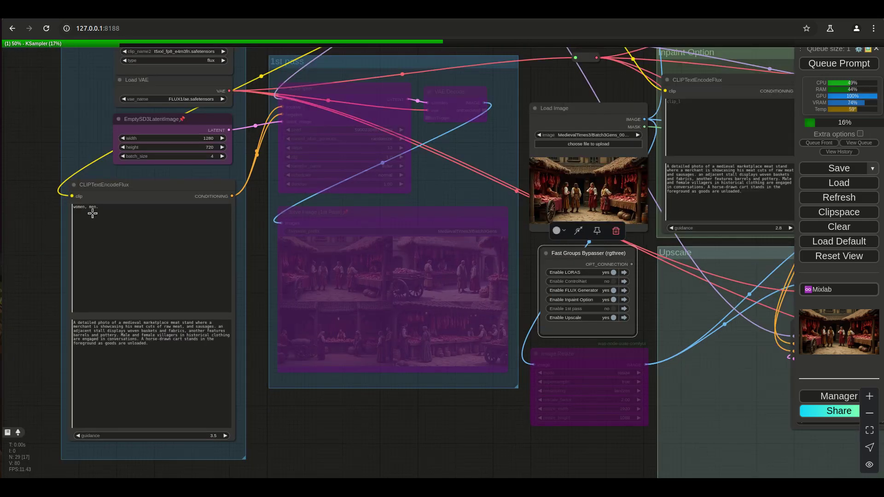
key(3)
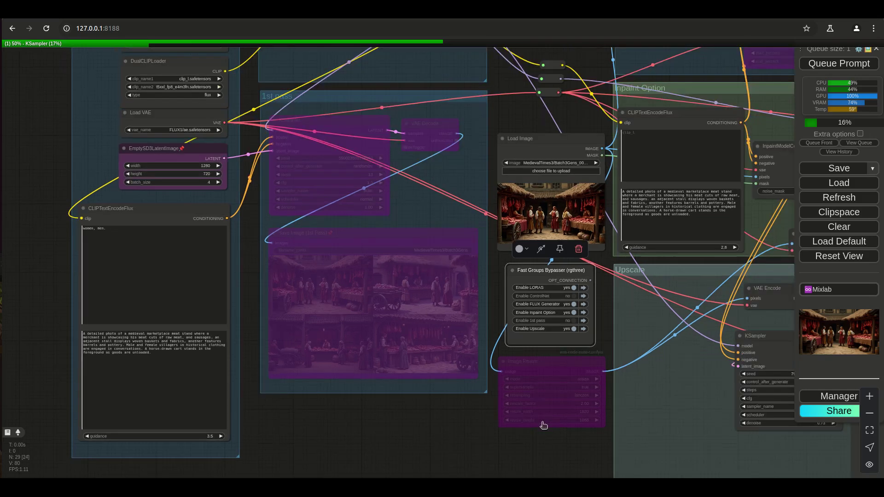
click(559, 454)
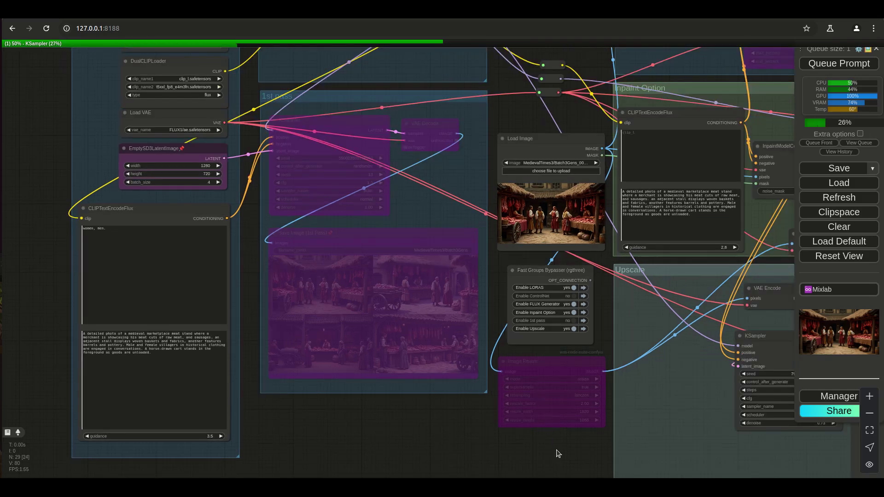
scroll(558, 454, up, 2)
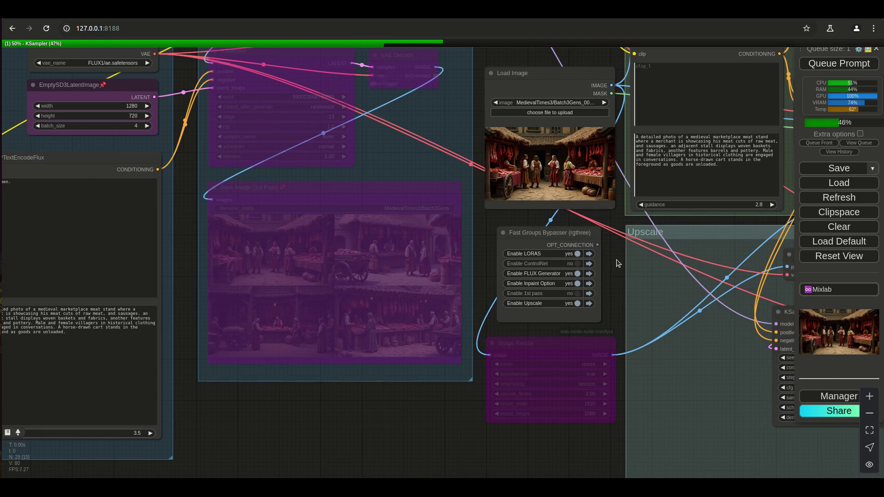
drag(618, 263, 532, 279)
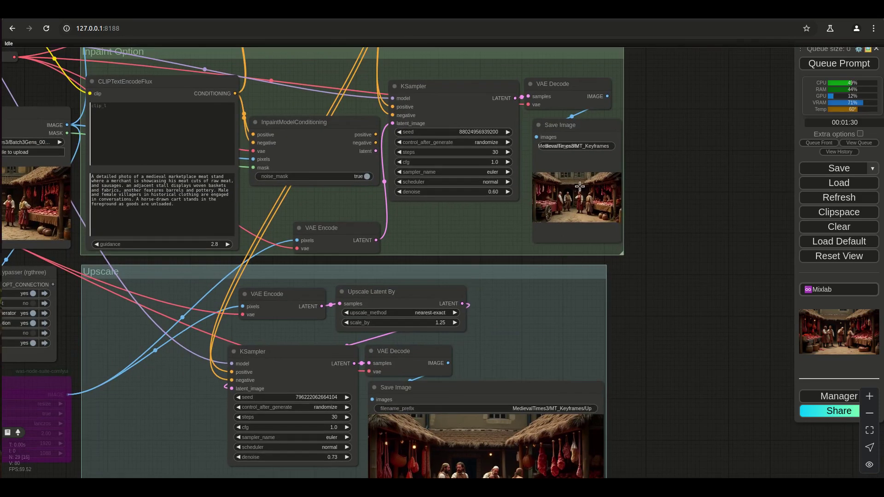
Zoom across the Save Image previews and Upscale group to review the finished upscaled market images
scroll(576, 227, up, 15)
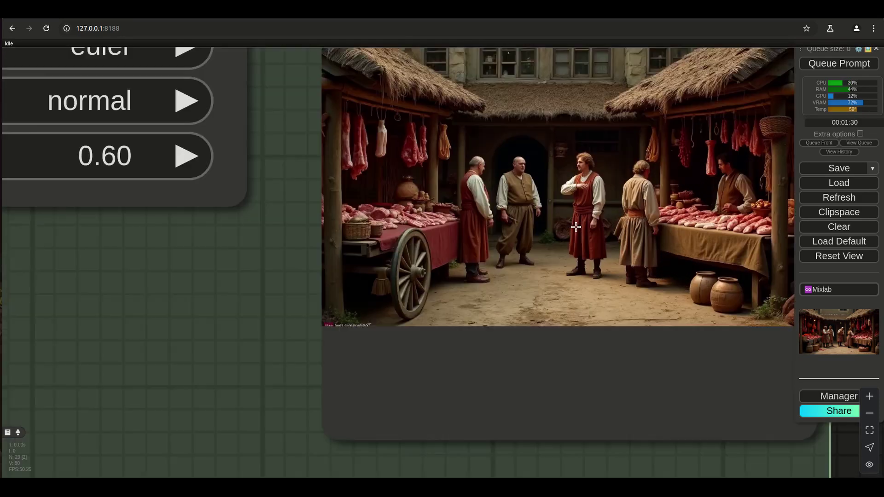
scroll(576, 227, up, 3)
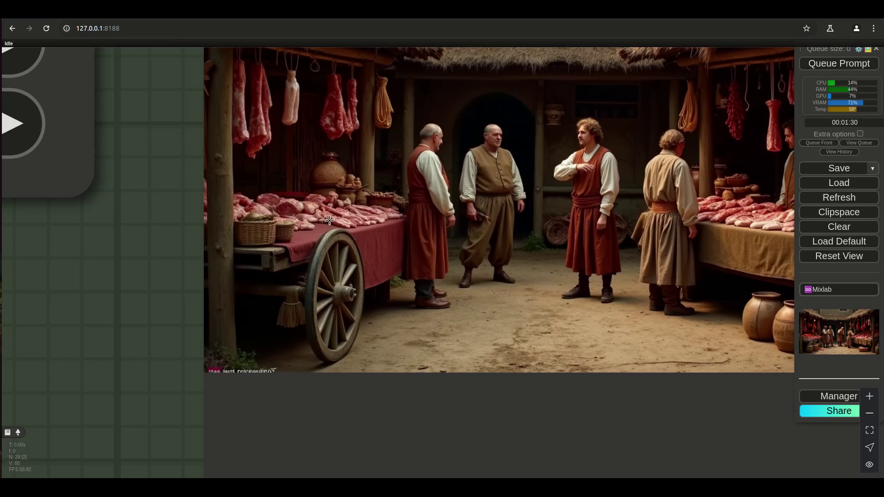
scroll(138, 270, right, 3)
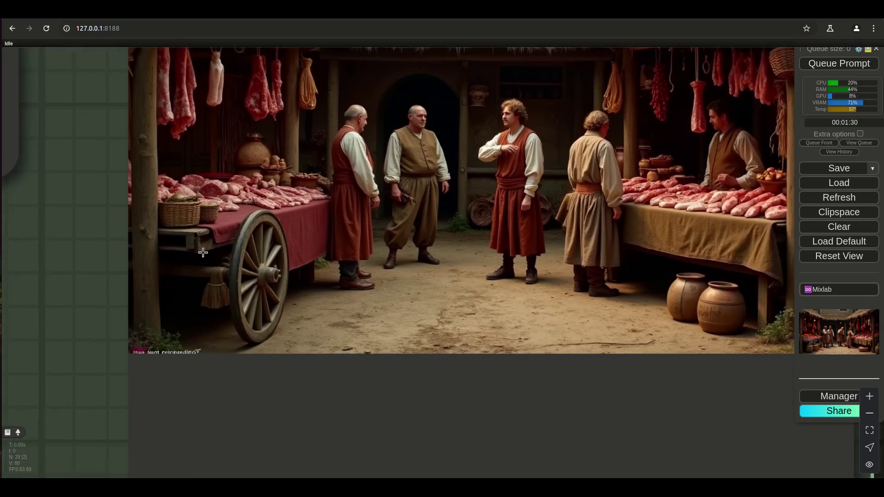
scroll(644, 166, down, 5)
scroll(363, 225, right, 5)
scroll(276, 236, up, 10)
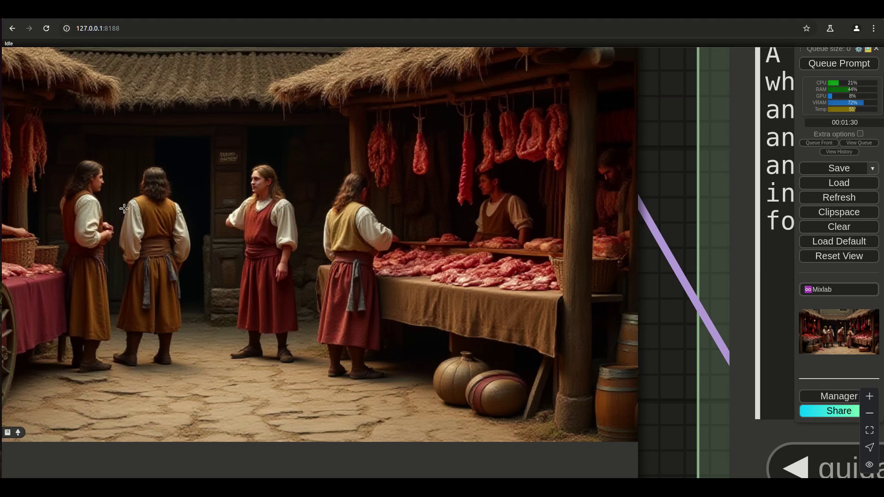
scroll(294, 242, down, 5)
scroll(728, 389, down, 3)
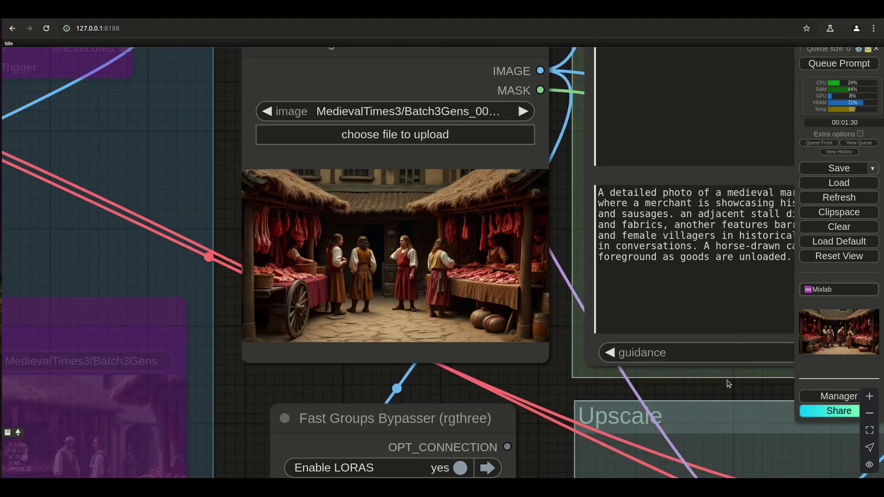
scroll(255, 264, up, 8)
scroll(255, 263, down, 3)
scroll(255, 264, right, 10)
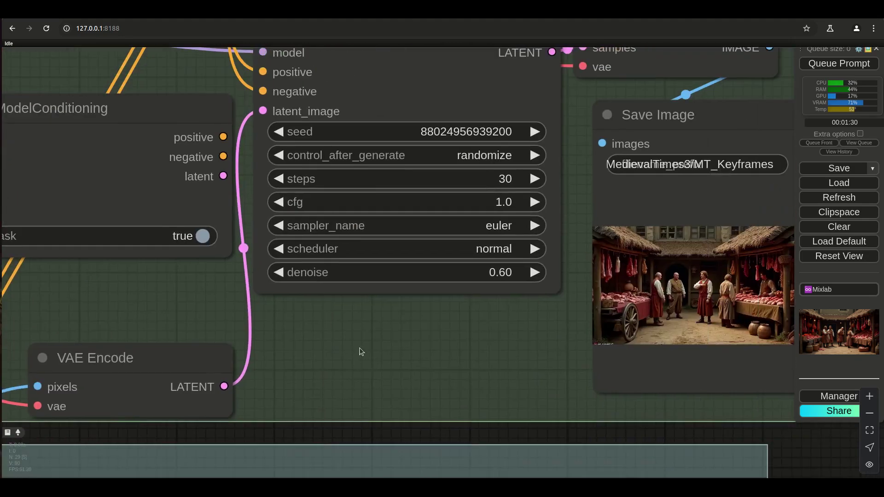
scroll(244, 332, up, 8)
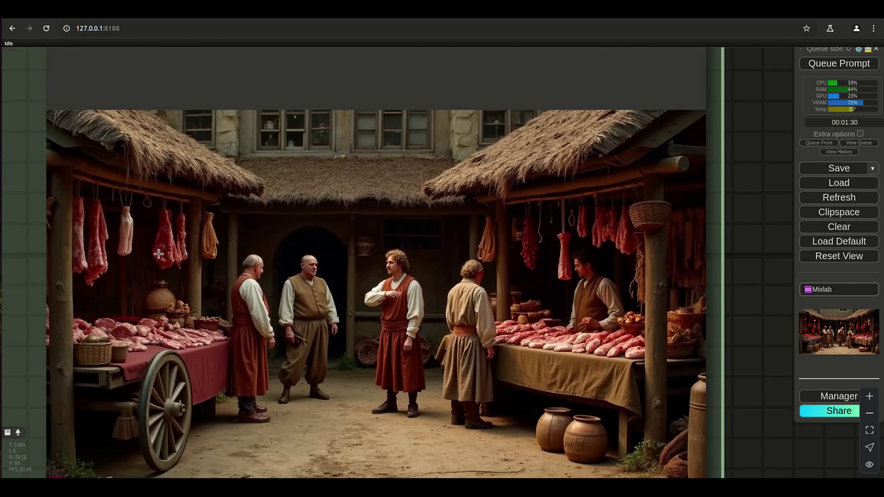
scroll(653, 358, down, 10)
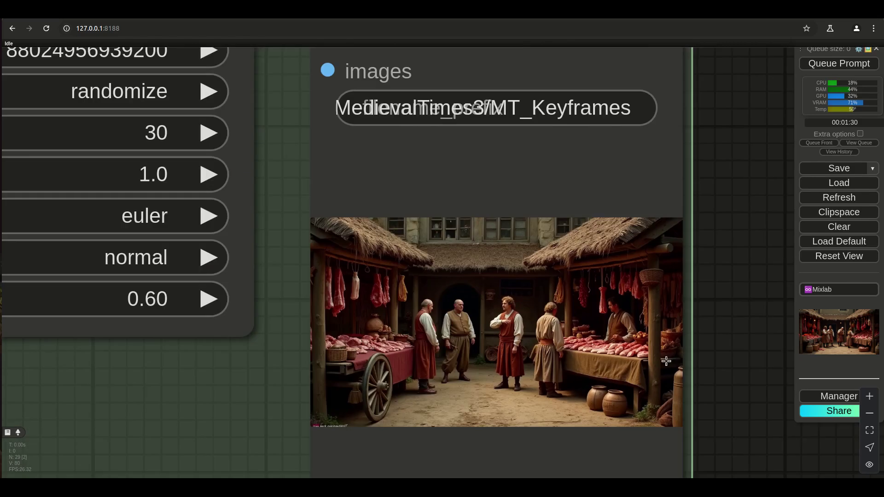
scroll(700, 286, down, 10)
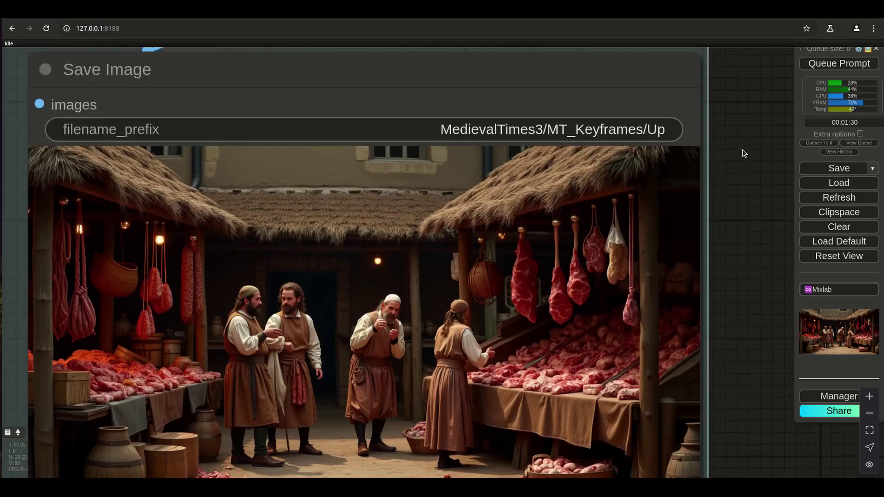
scroll(325, 216, up, 3)
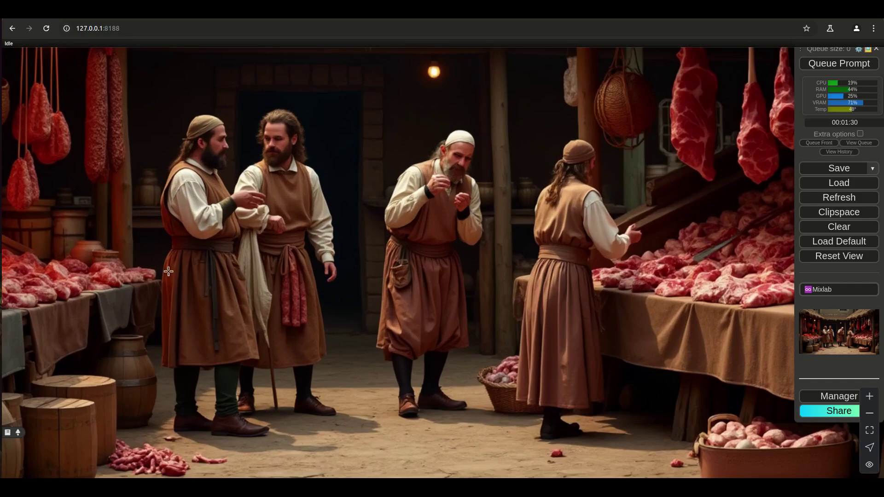
scroll(660, 265, down, 5)
scroll(661, 265, down, 3)
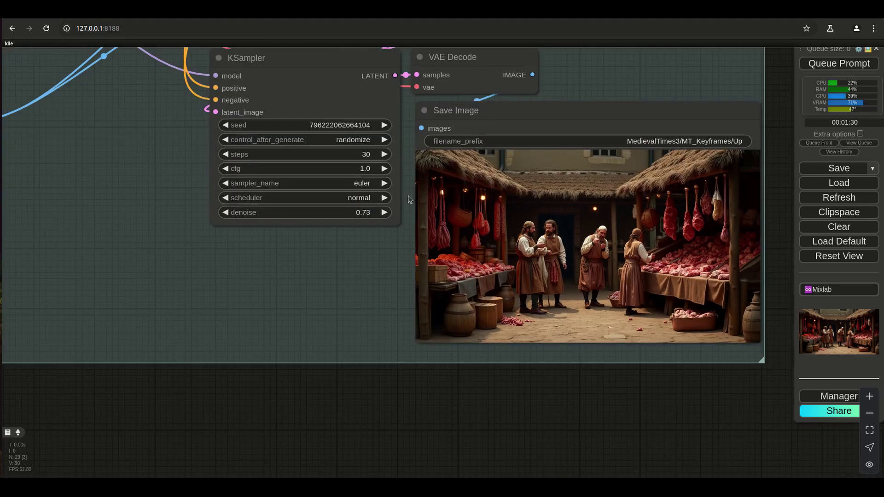
scroll(354, 285, up, 5)
scroll(518, 270, up, 4)
drag(535, 219, 536, 218)
scroll(536, 216, up, 4)
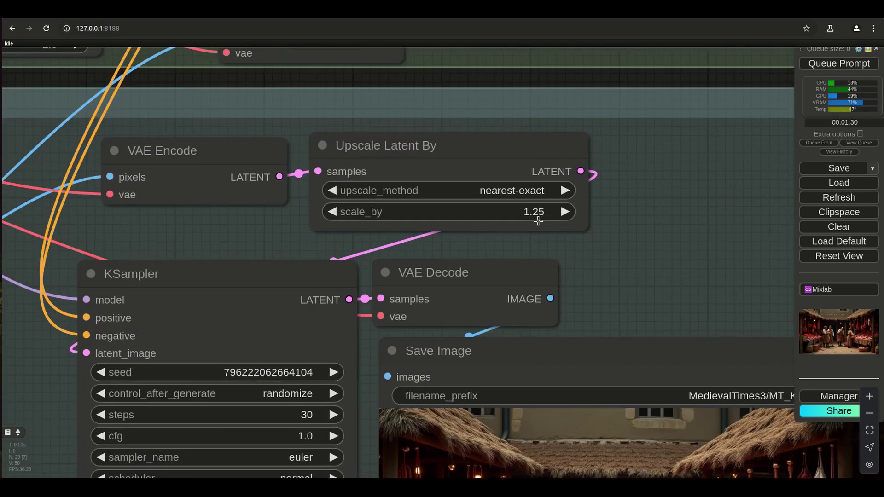
scroll(615, 294, down, 6)
drag(651, 296, 570, 162)
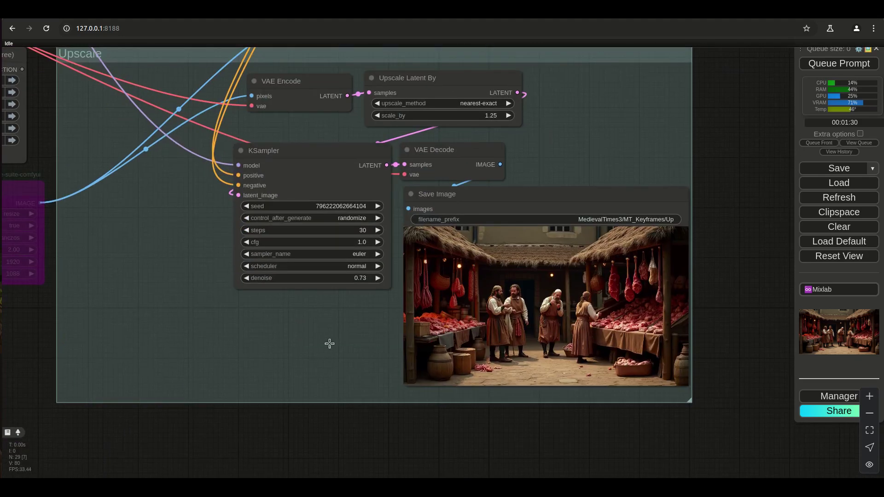
drag(29, 329, 736, 355)
In Fast Groups Bypasser, turn Inpaint and Upscale off and the 1st pass back on
scroll(460, 382, down, 3)
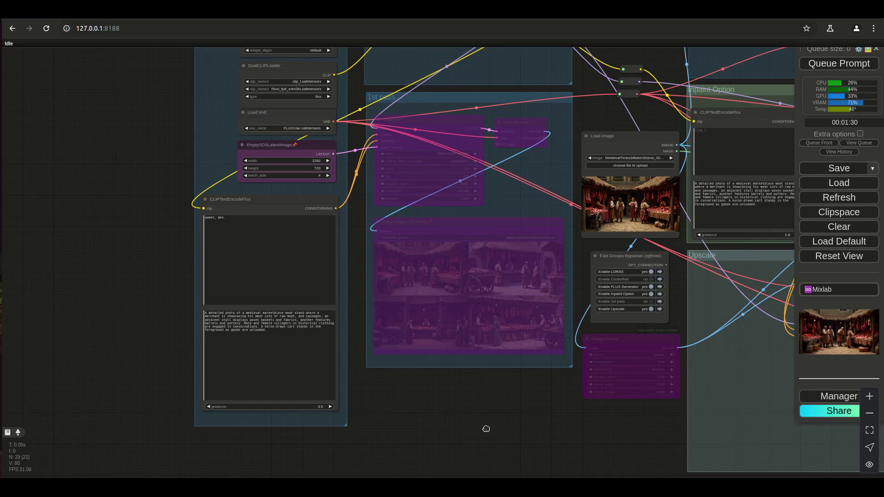
scroll(668, 346, up, 5)
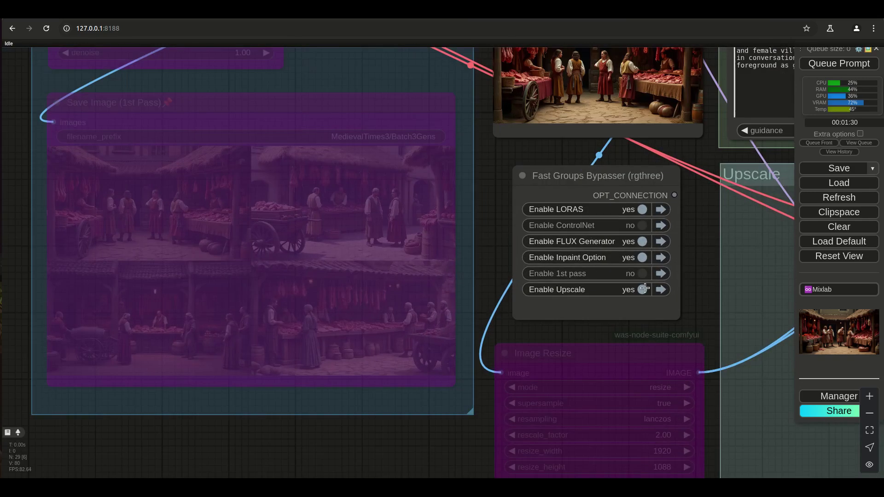
click(643, 257)
click(643, 290)
click(643, 274)
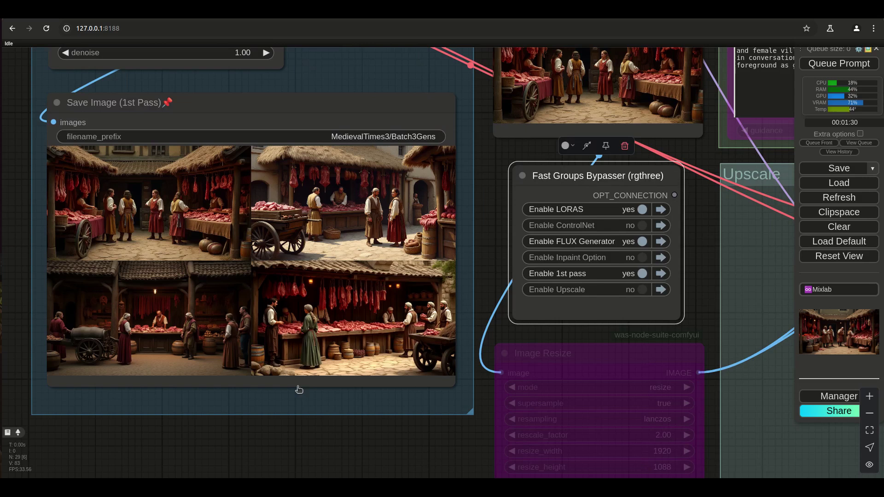
Set the empty latent to 1920×1088 with batch size 3, and KSampler steps to 10
scroll(183, 260, down, 5)
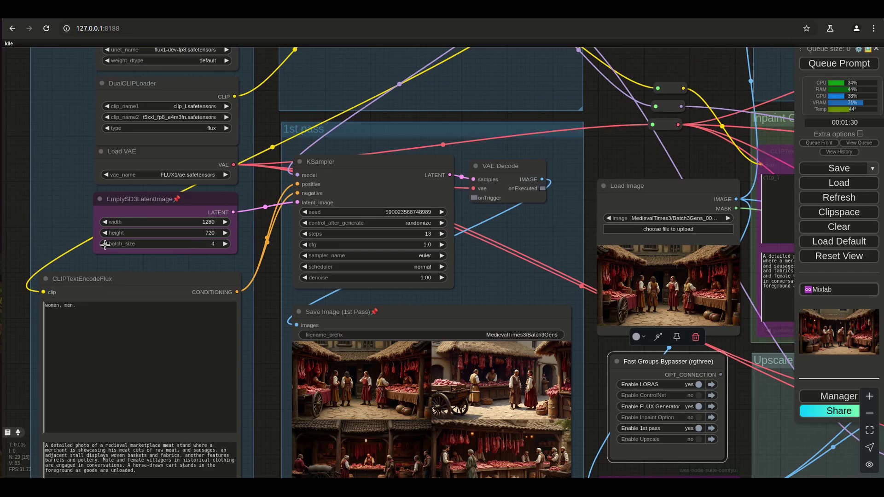
click(105, 244)
click(204, 223)
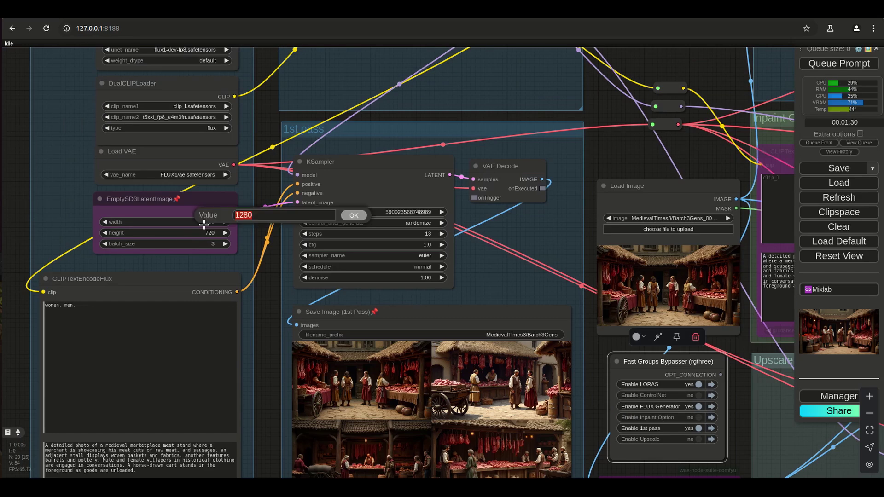
text(1920)
key(Return)
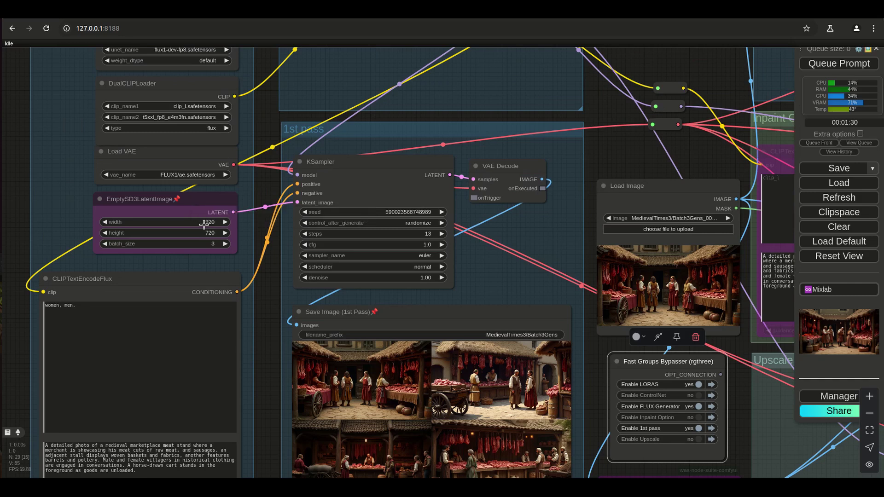
click(213, 233)
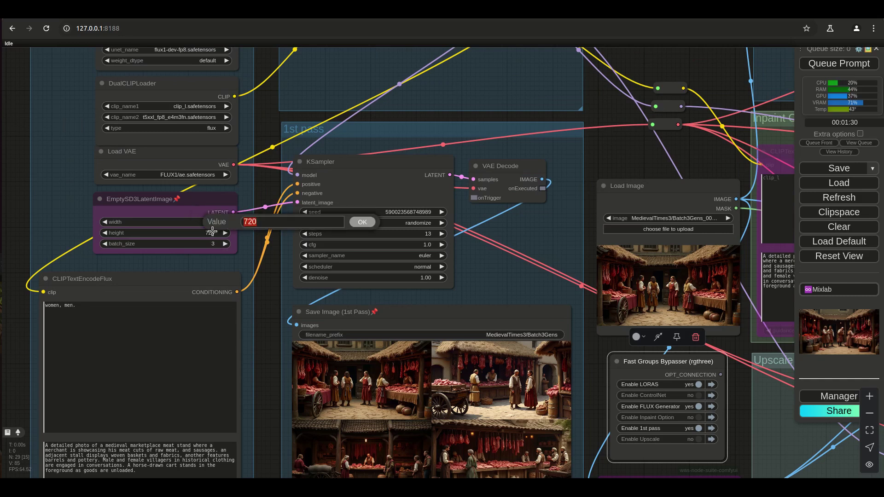
text(108)
text(8)
key(Return)
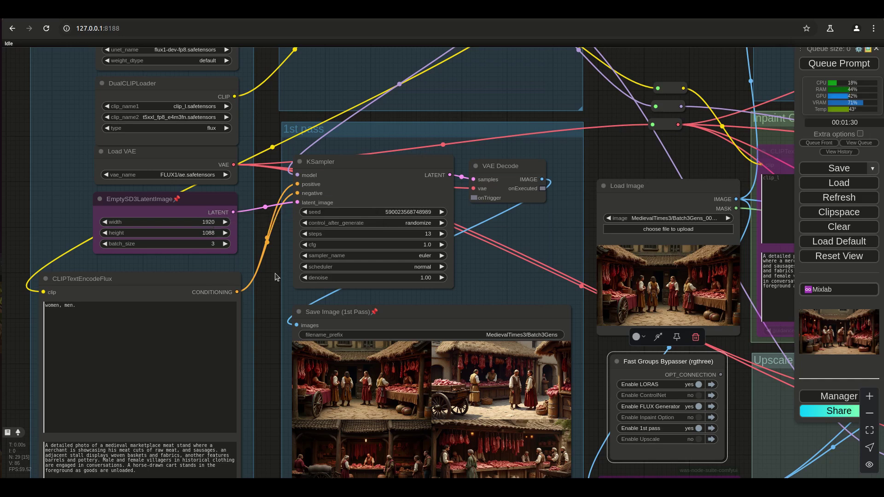
click(304, 234)
click(305, 234)
click(304, 234)
scroll(270, 350, down, 2)
scroll(269, 350, down, 2)
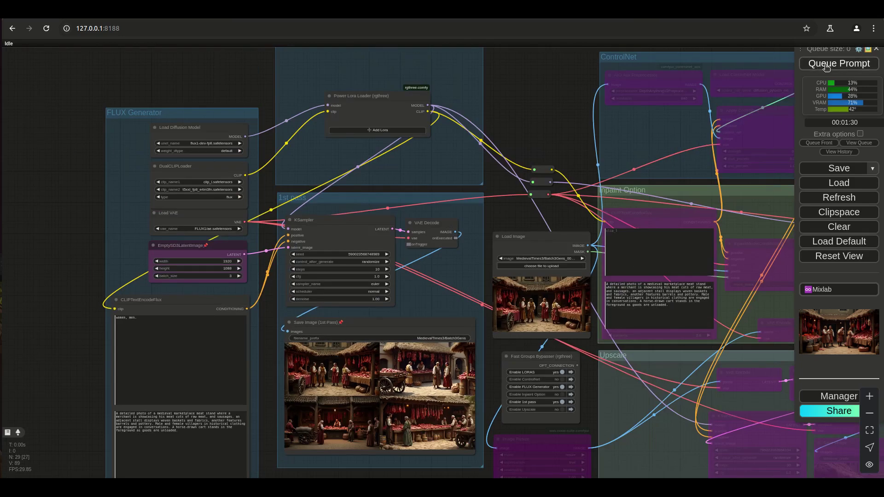
Queue the 10-step 1920×1088 first pass to produce new meat-market images
click(826, 67)
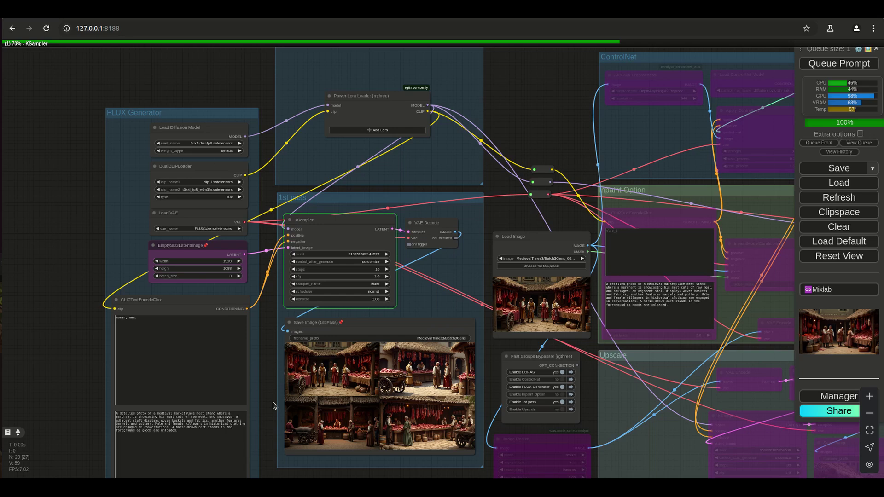
scroll(275, 405, up, 1)
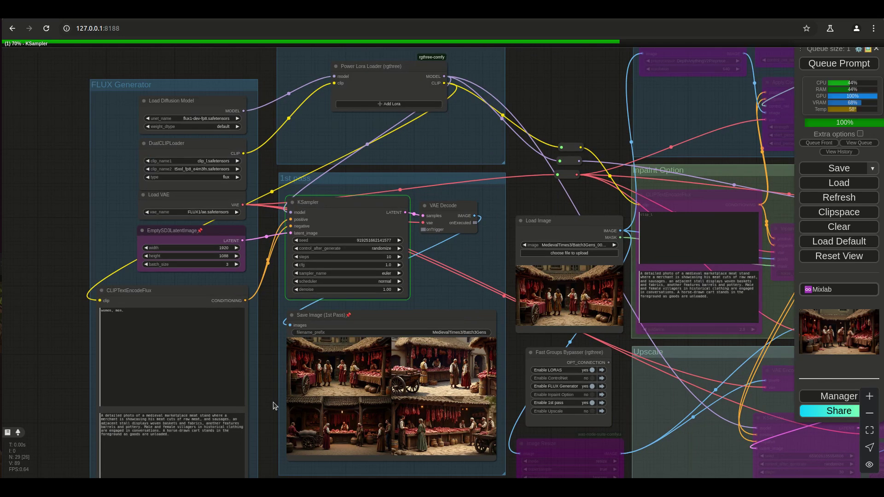
scroll(275, 406, up, 1)
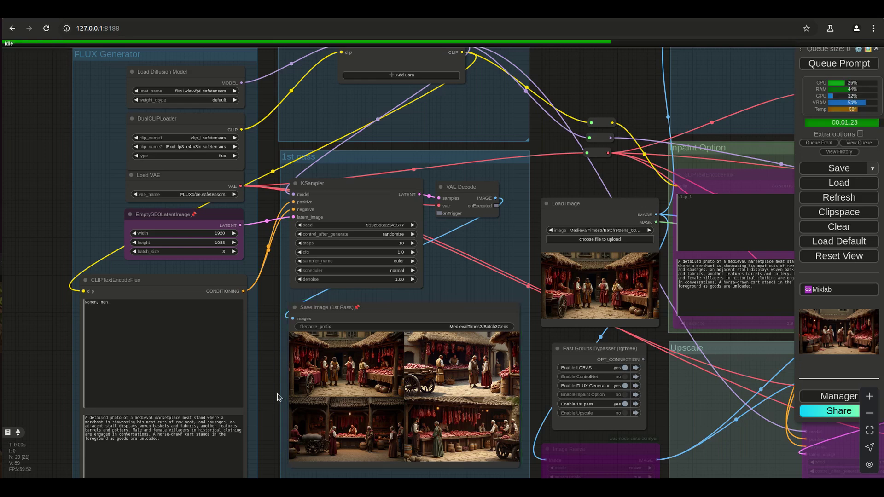
scroll(278, 397, up, 10)
scroll(281, 397, up, 2)
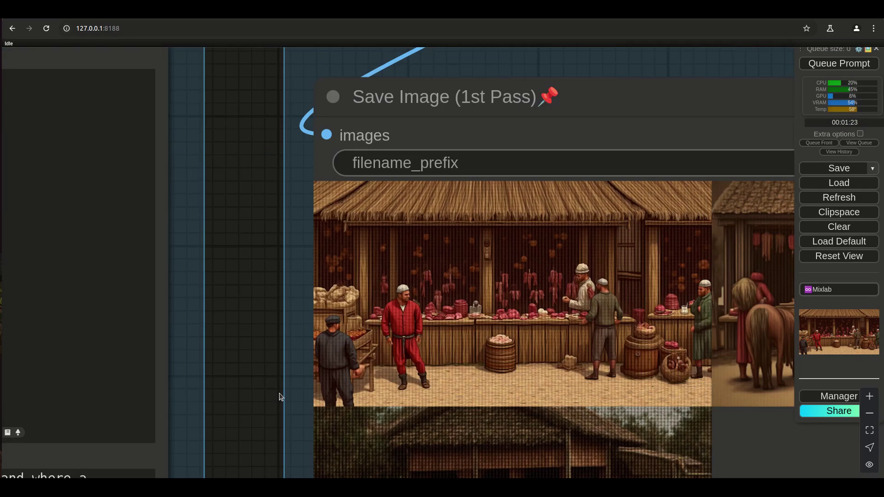
drag(270, 409, 263, 267)
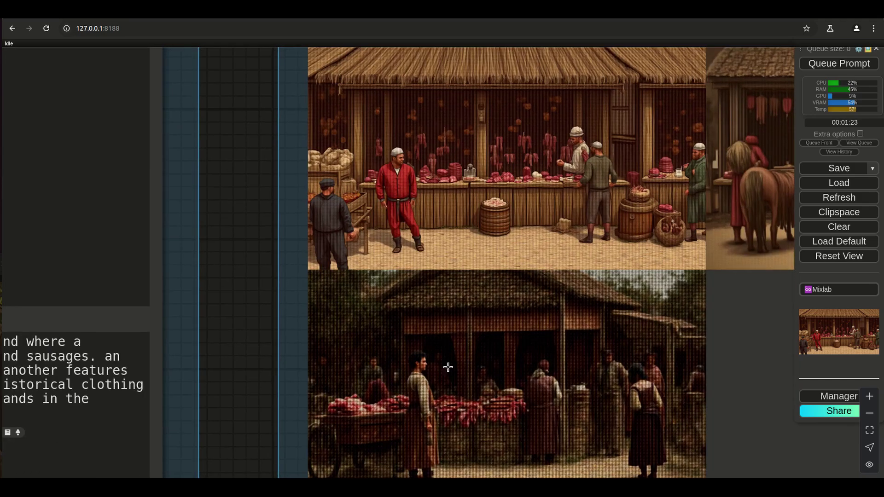
scroll(251, 298, down, 6)
scroll(656, 236, up, 4)
scroll(656, 236, up, 5)
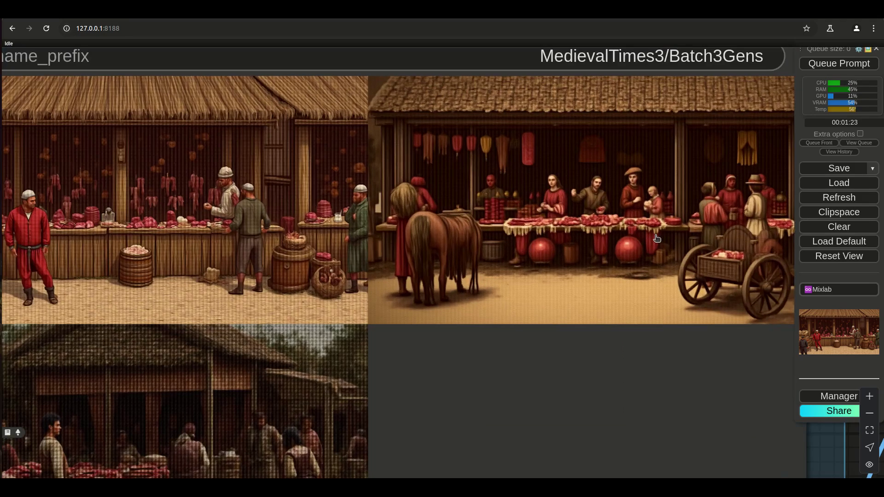
scroll(353, 266, down, 5)
scroll(266, 264, down, 4)
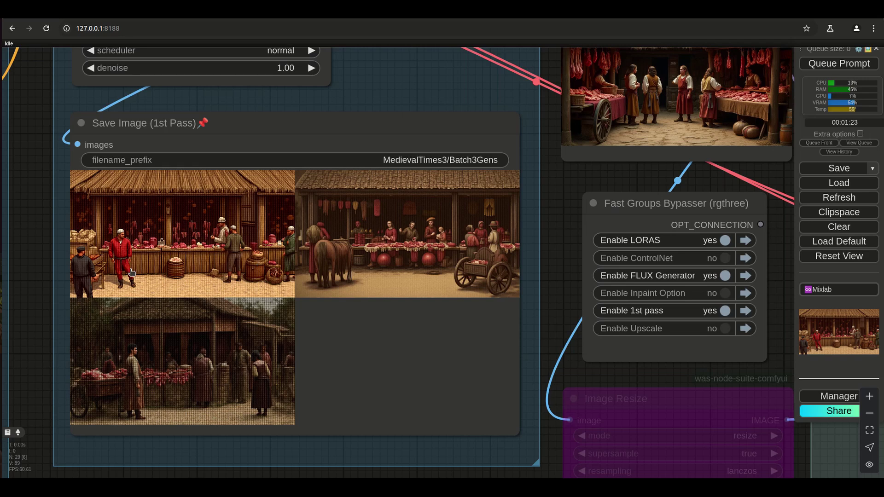
scroll(131, 272, up, 3)
scroll(154, 235, down, 2)
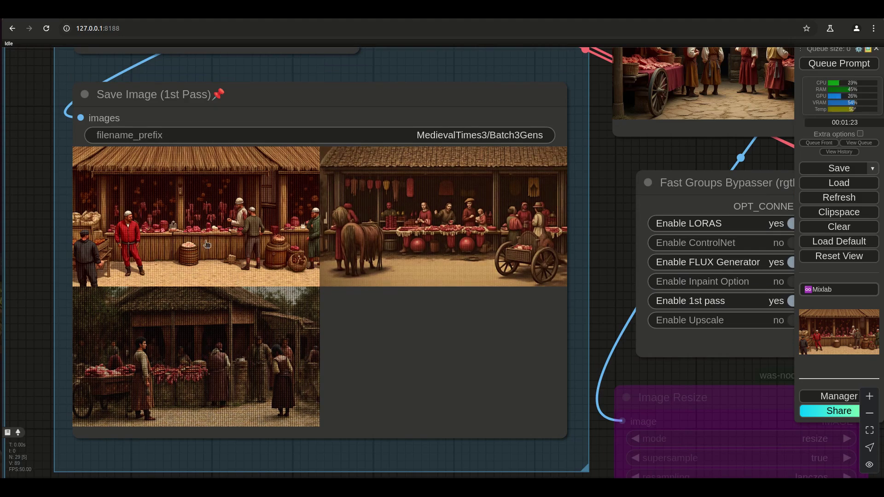
scroll(443, 243, up, 9)
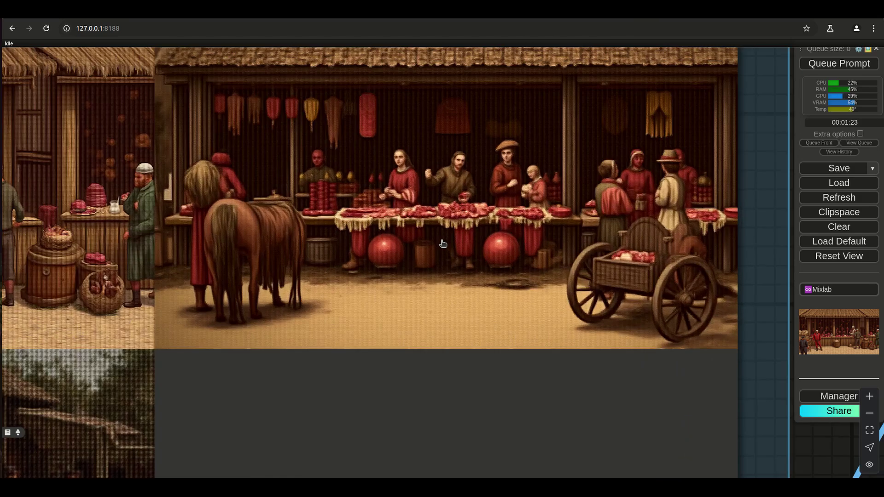
scroll(443, 243, down, 10)
Copy the first first-pass image via Clipspace and paste it into the Load Image node
right_click(198, 221)
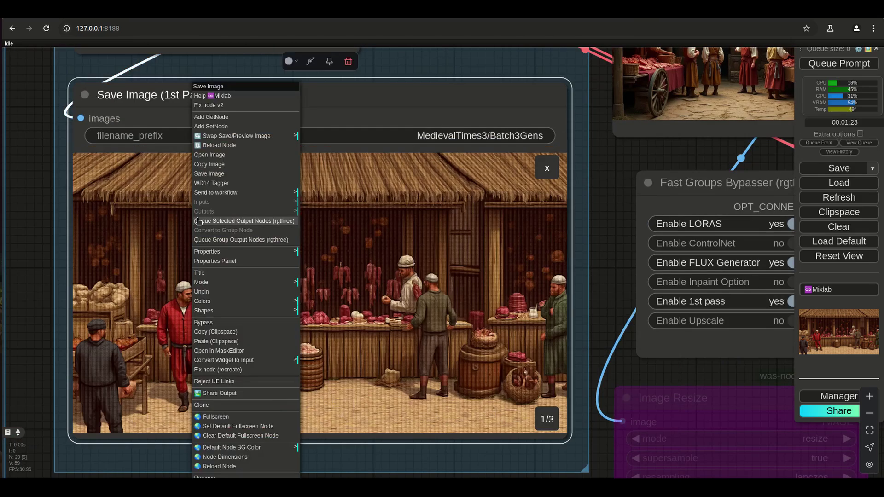
click(230, 332)
drag(668, 152, 320, 251)
right_click(338, 241)
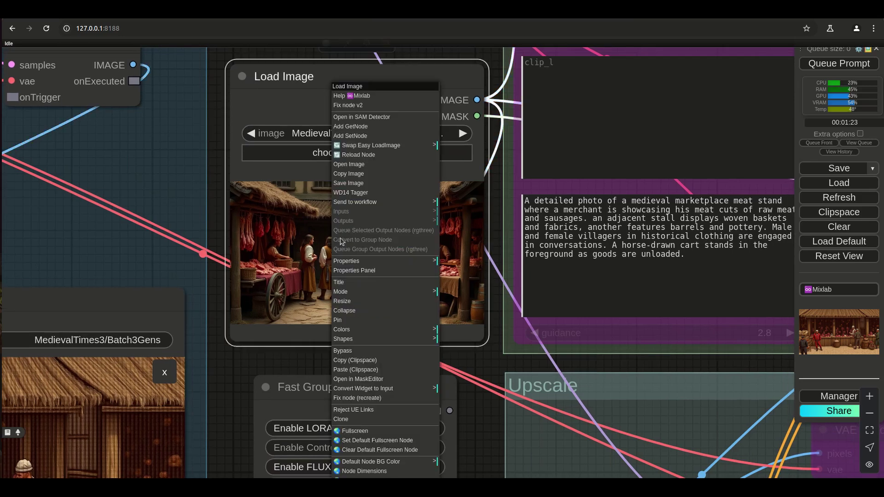
click(352, 370)
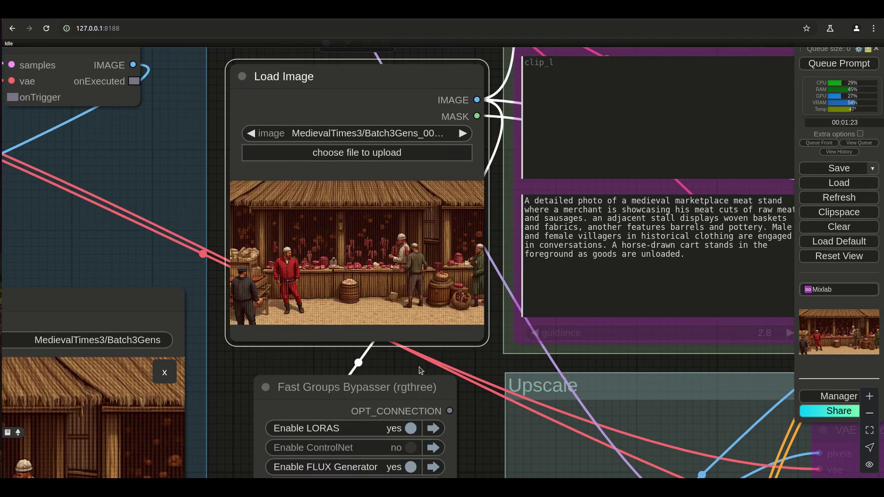
scroll(420, 370, down, 5)
Bypass the 1st pass group and enable the Inpaint Option and Upscale groups
drag(421, 370, 426, 220)
scroll(433, 345, up, 8)
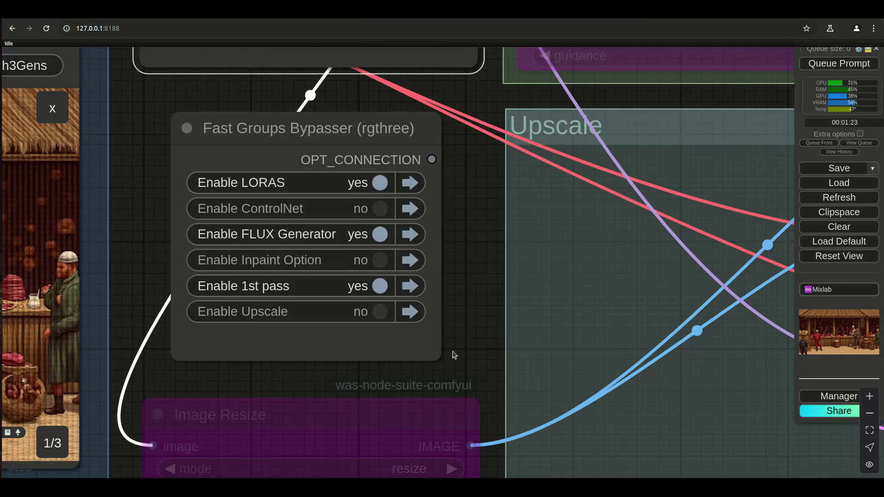
click(377, 289)
click(380, 261)
click(386, 313)
scroll(465, 314, down, 9)
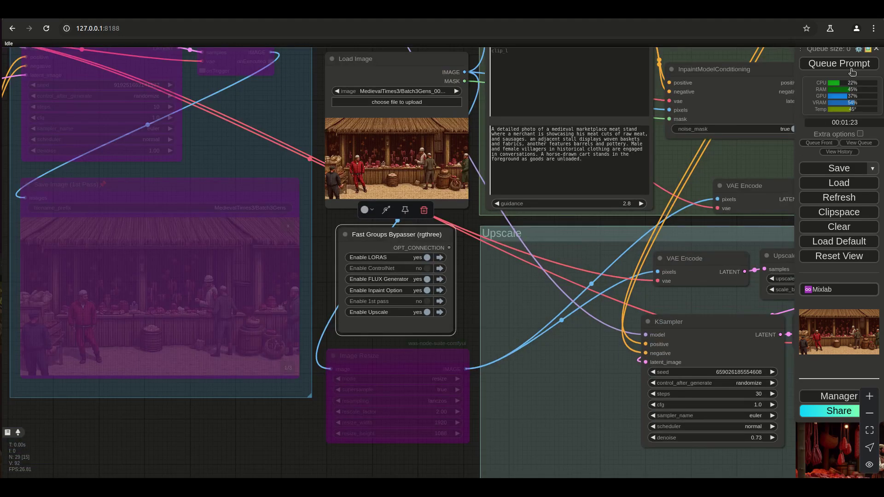
Queue the inpaint-and-upscale run on the red-tunic market image and follow its progress
click(851, 64)
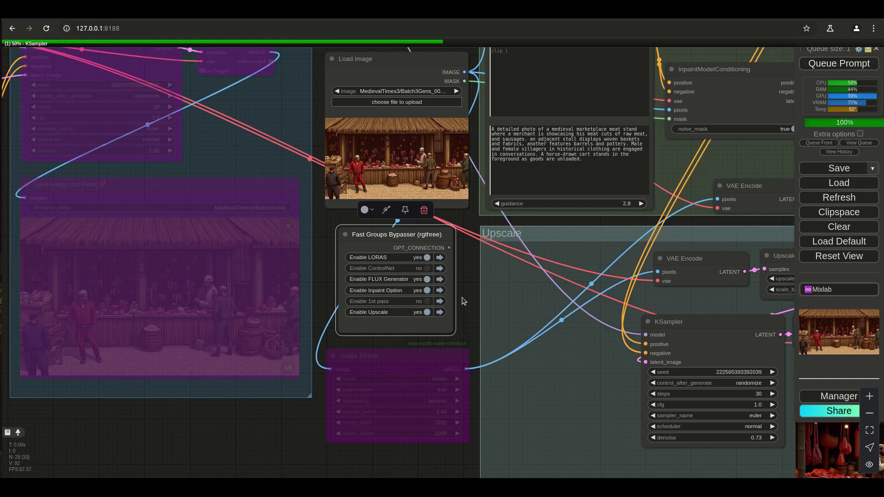
scroll(463, 302, down, 1)
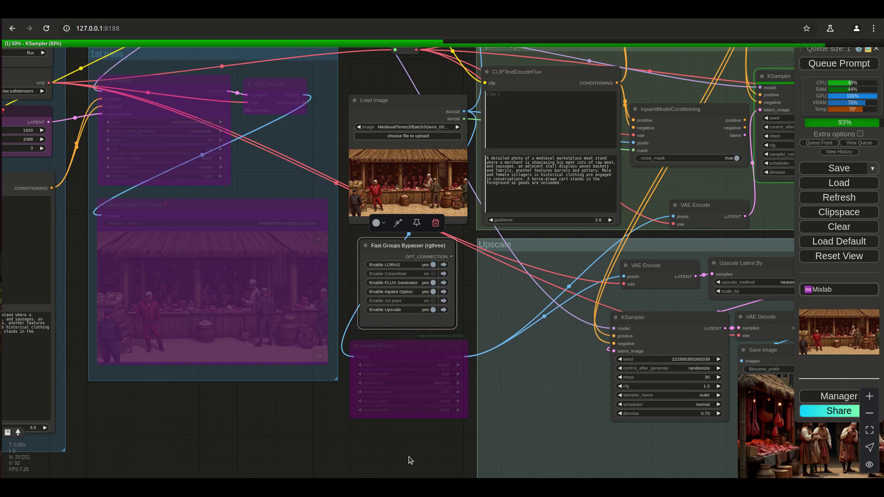
scroll(471, 298, up, 2)
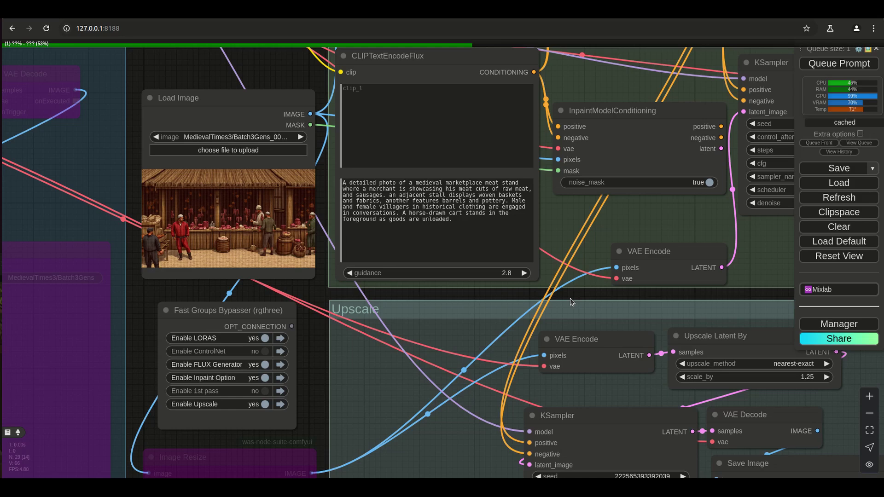
Bring the inpaint sampler and its finished output image into view
drag(570, 298, 330, 300)
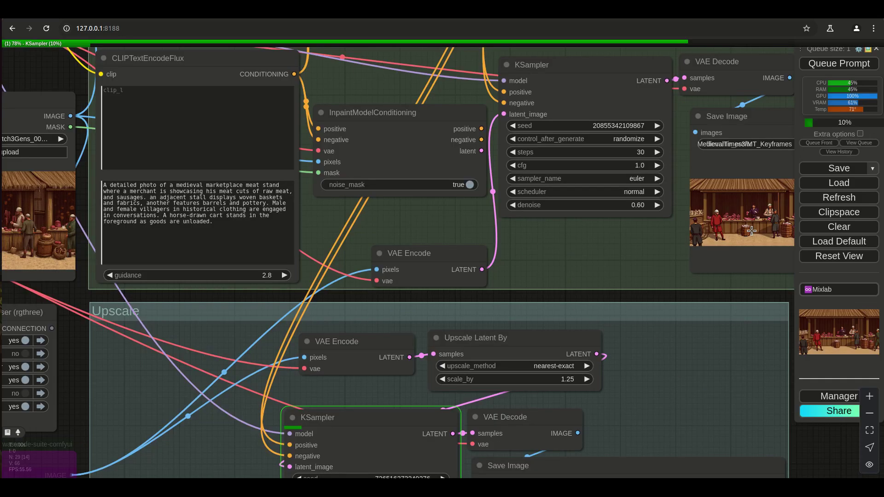
scroll(752, 231, up, 1)
scroll(752, 230, up, 1)
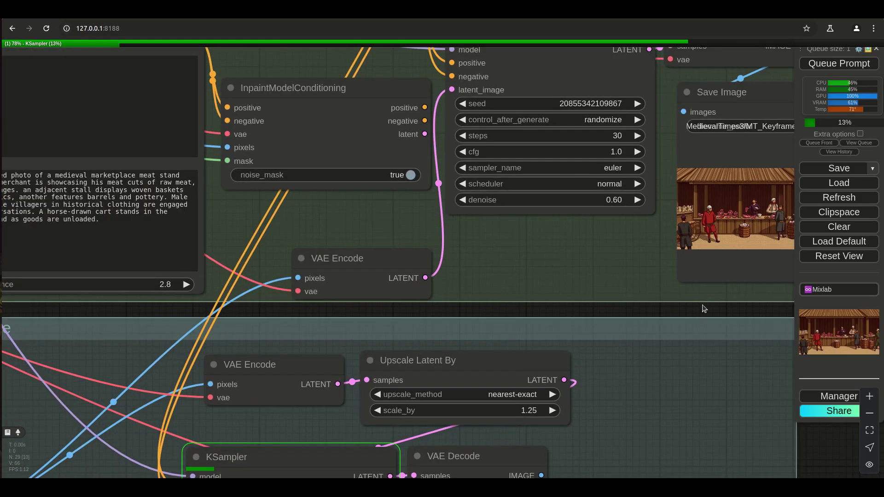
scroll(602, 339, up, 8)
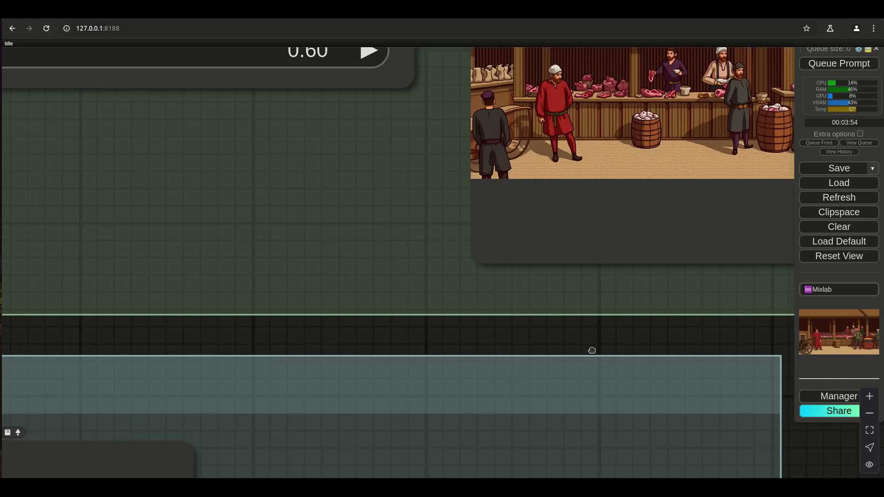
scroll(519, 175, up, 5)
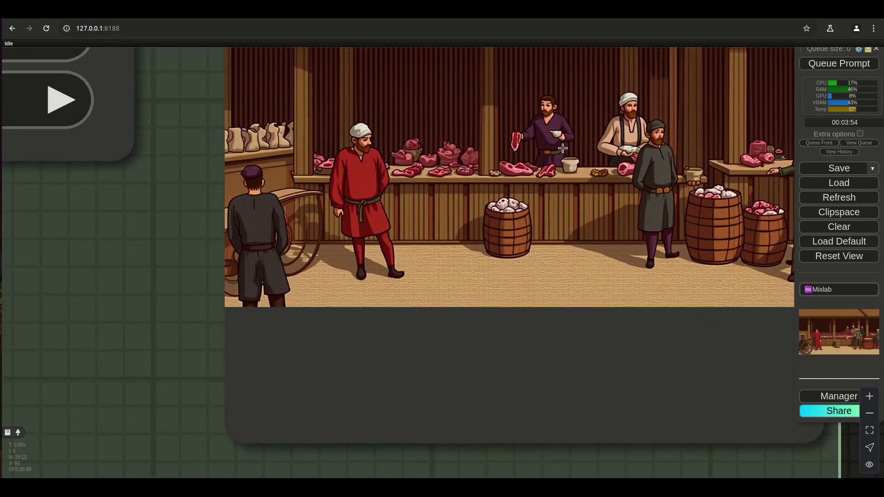
scroll(563, 148, down, 5)
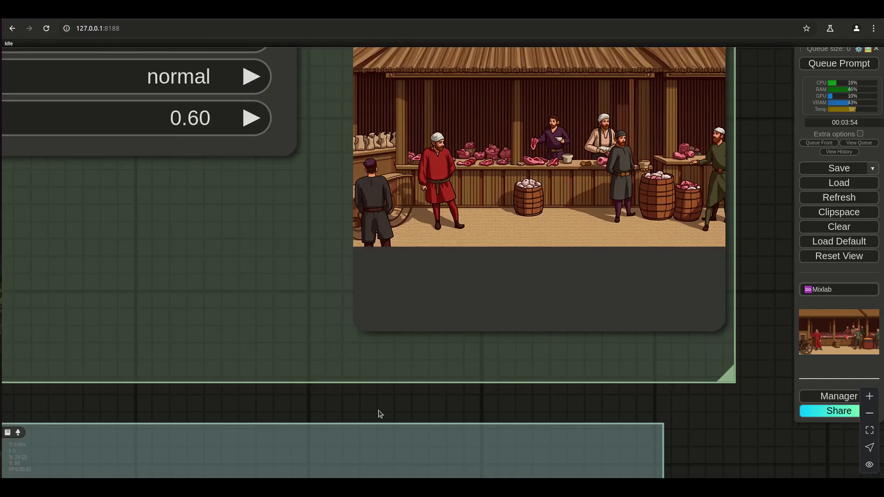
Inspect the Upscale group's new image saved under MedievalTimes3/MT_Keyframes/Up
drag(379, 413, 599, 421)
scroll(599, 421, down, 10)
drag(379, 417, 462, 395)
drag(377, 395, 211, 165)
drag(408, 326, 192, 307)
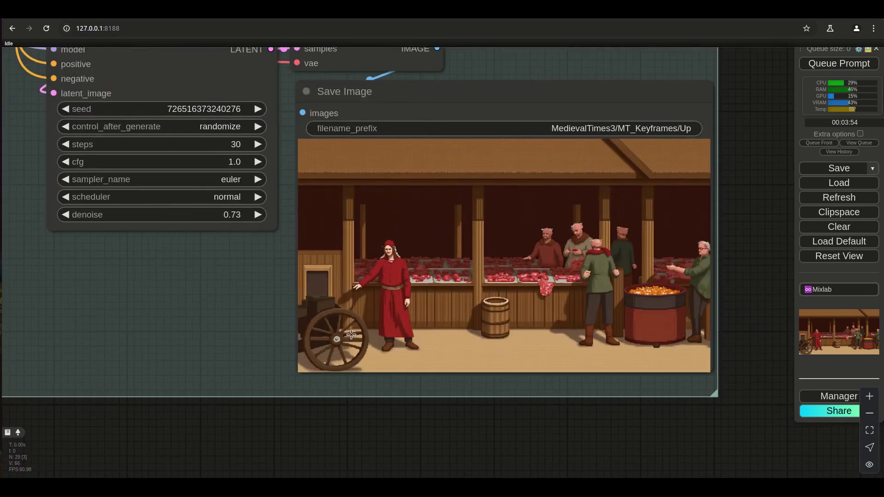
scroll(560, 293, up, 3)
scroll(560, 294, down, 4)
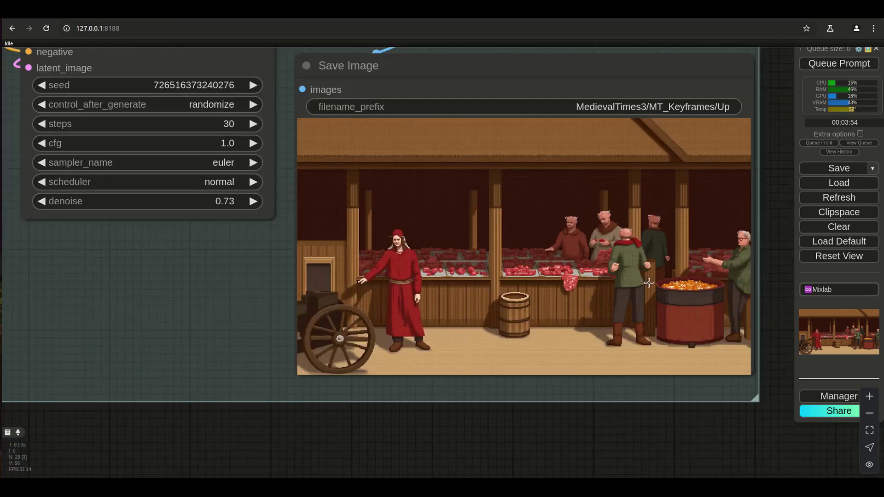
scroll(637, 284, up, 4)
scroll(638, 285, down, 6)
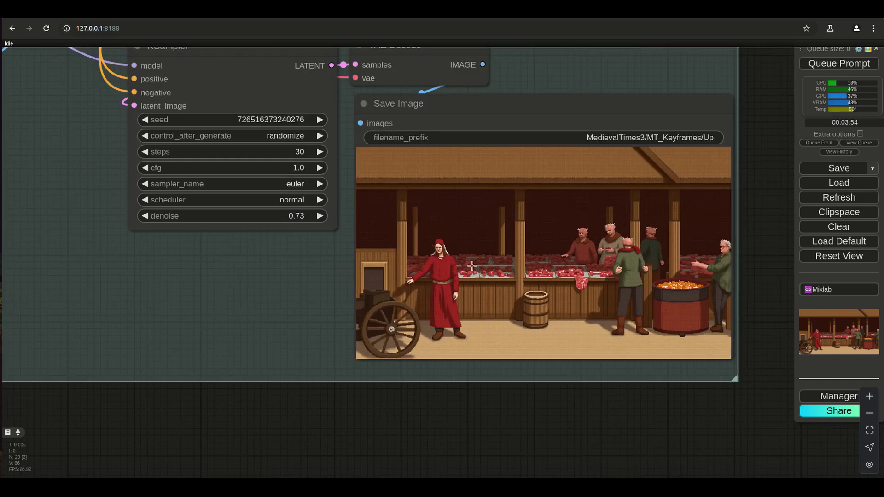
scroll(755, 184, down, 3)
scroll(404, 401, up, 3)
scroll(312, 162, up, 5)
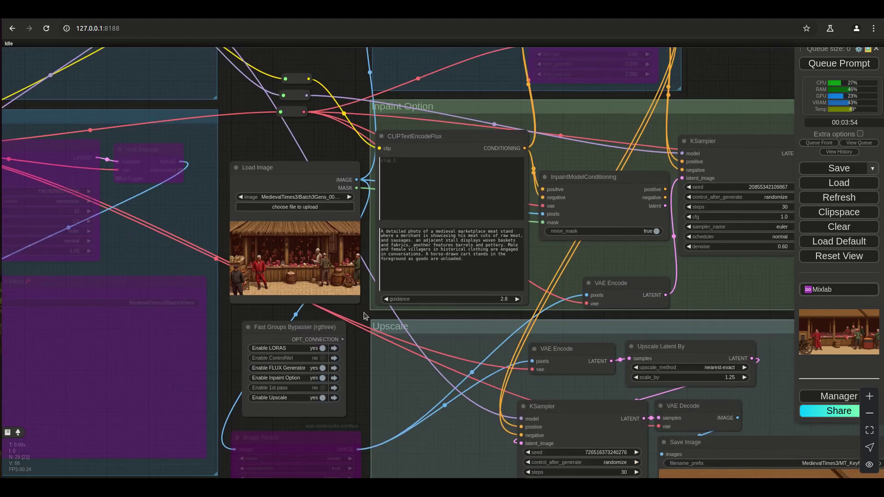
scroll(364, 315, up, 3)
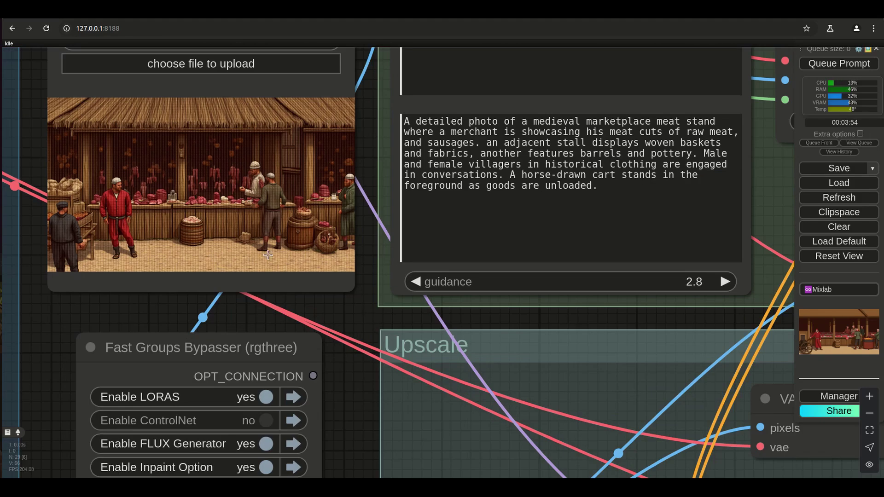
drag(364, 320, 272, 326)
scroll(272, 325, down, 5)
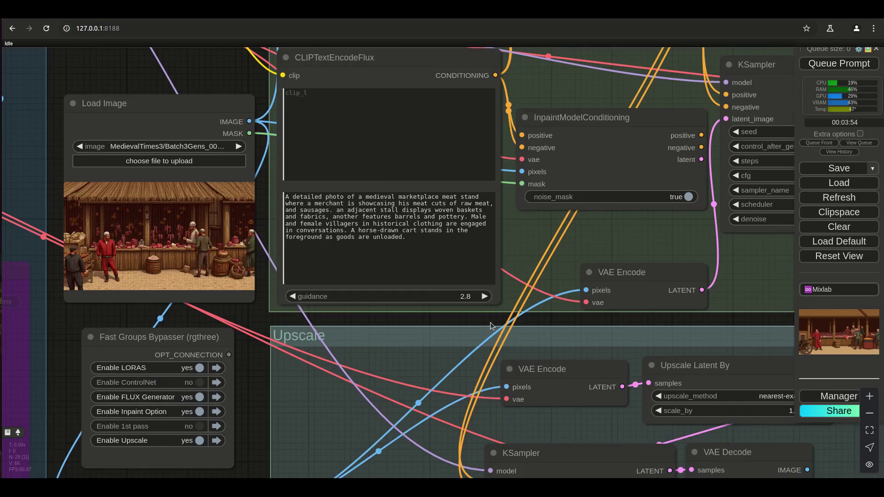
scroll(493, 323, right, 6)
scroll(715, 238, up, 10)
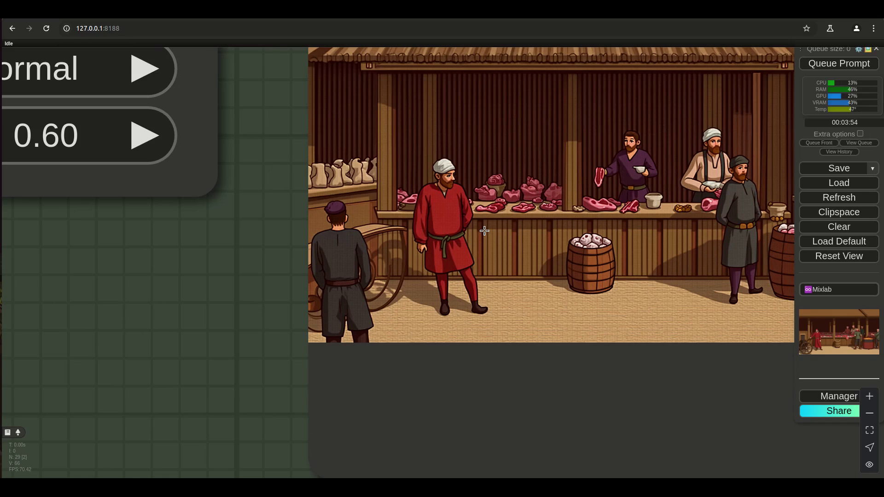
scroll(485, 230, down, 6)
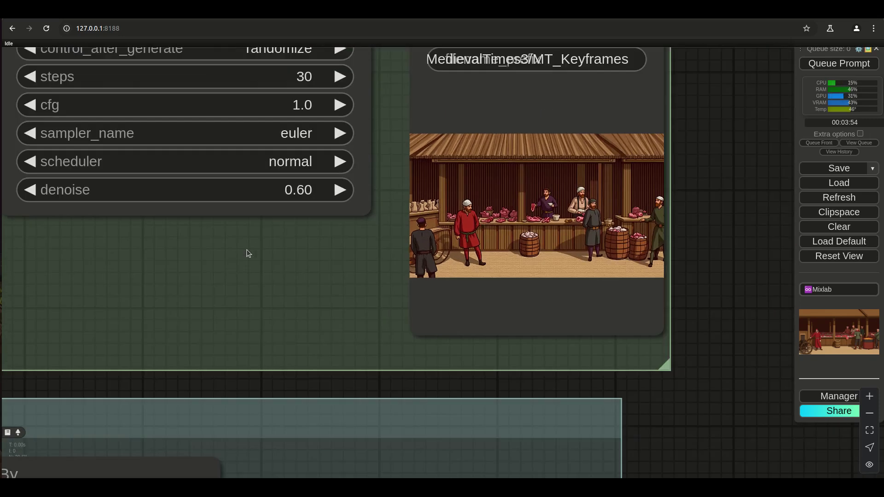
scroll(248, 254, down, 5)
scroll(149, 254, left, 5)
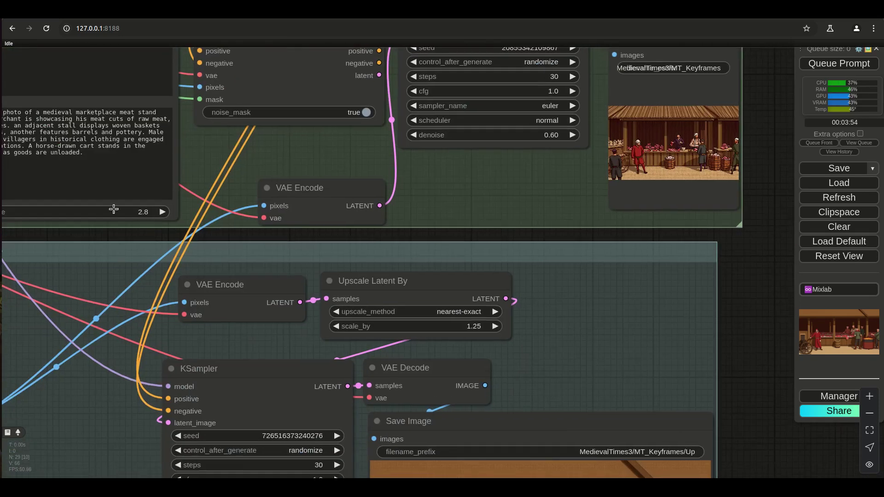
drag(143, 242, 341, 318)
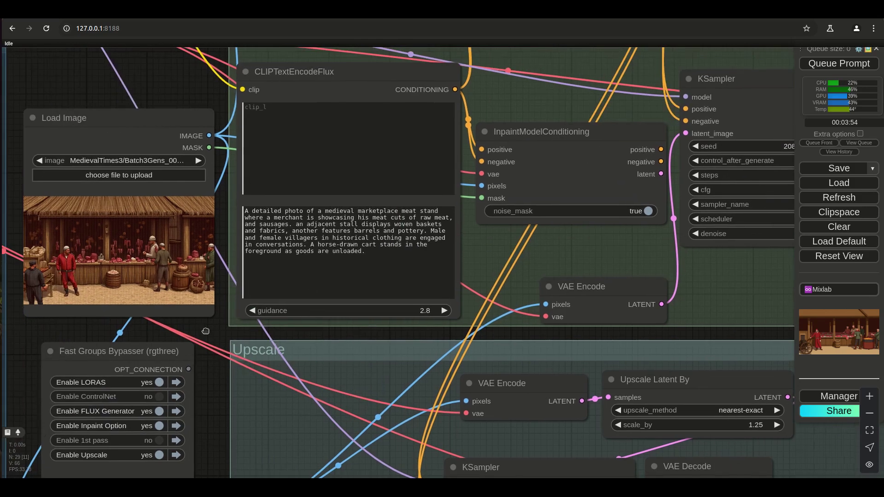
drag(127, 318, 207, 335)
scroll(147, 267, up, 5)
scroll(148, 267, down, 5)
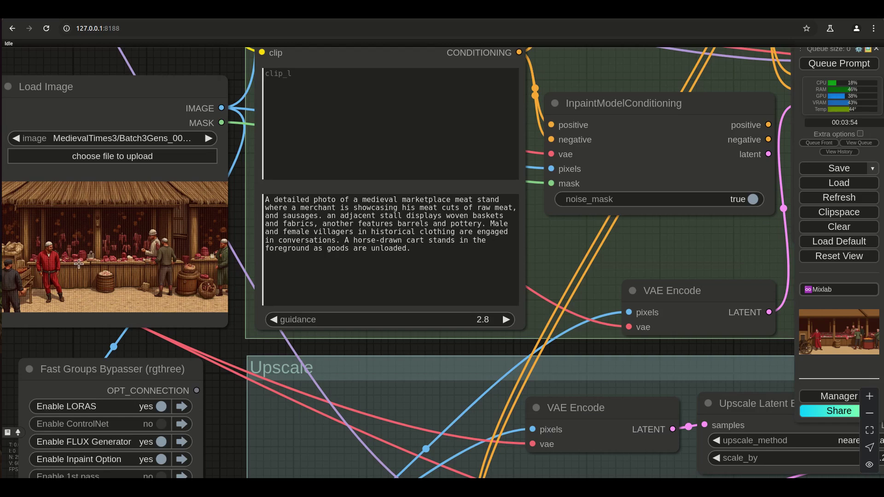
drag(101, 348, 162, 341)
scroll(158, 256, up, 5)
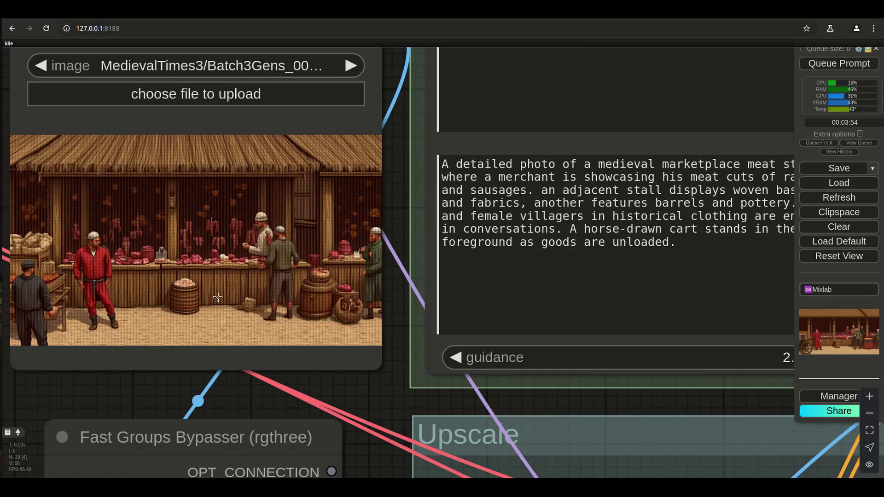
drag(734, 412, 246, 388)
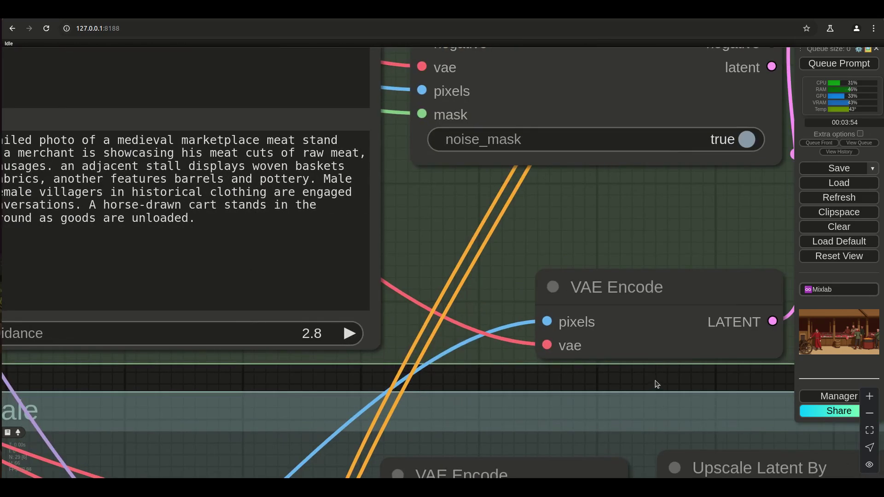
drag(651, 384, 348, 393)
scroll(479, 390, down, 5)
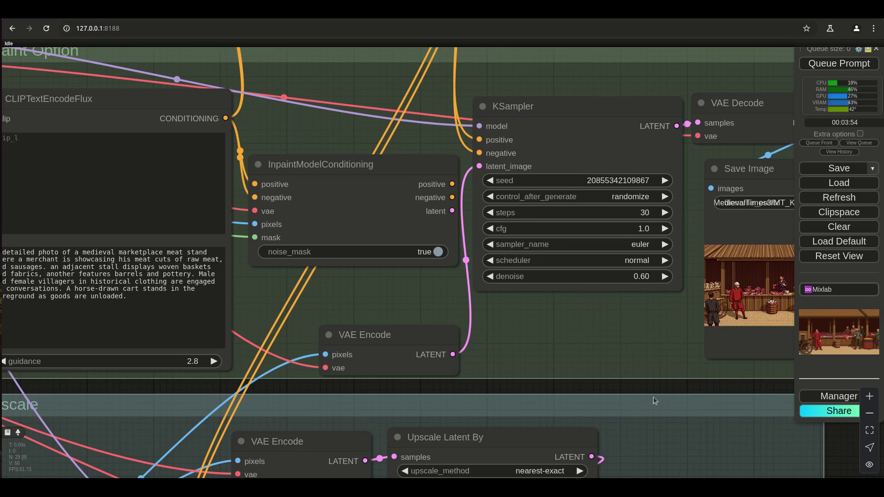
drag(658, 394, 581, 395)
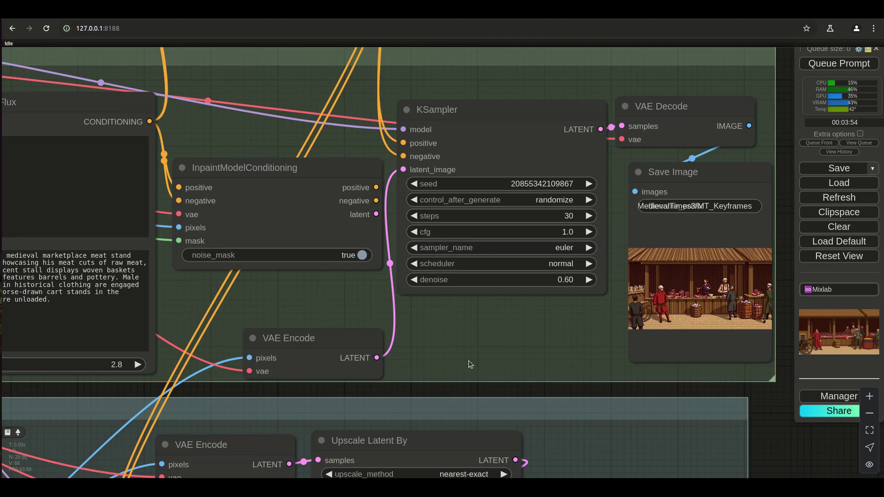
scroll(455, 366, down, 3)
drag(22, 441, 328, 346)
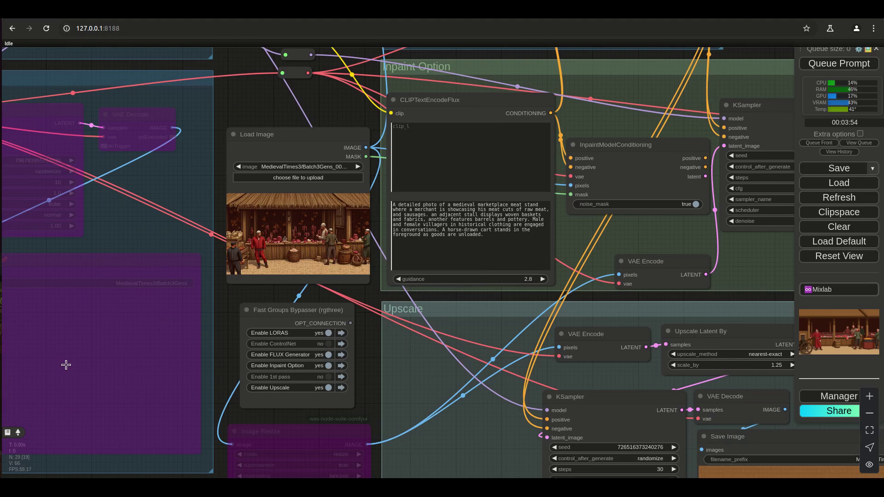
drag(707, 301, 374, 330)
scroll(395, 302, up, 5)
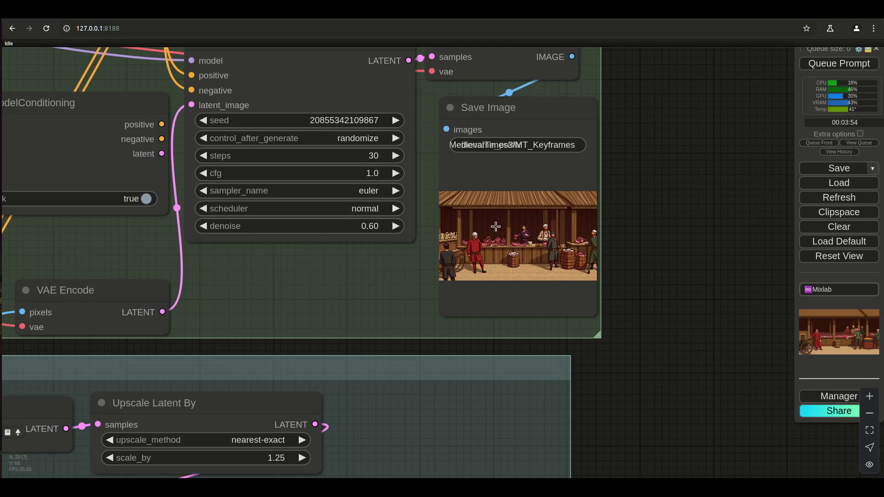
scroll(501, 239, up, 9)
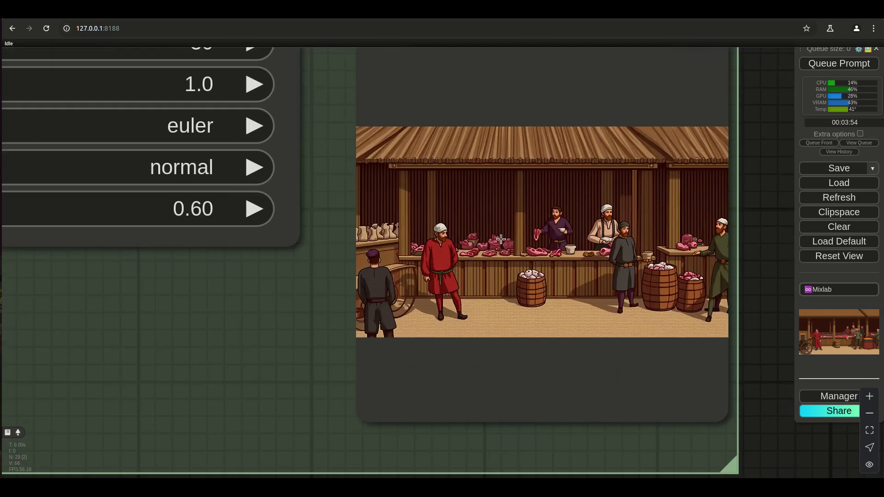
scroll(522, 293, up, 4)
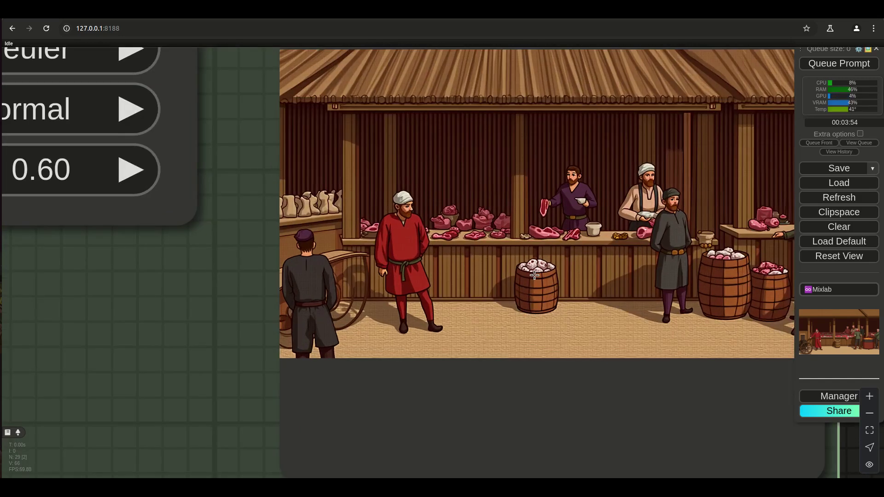
scroll(535, 275, down, 6)
scroll(701, 414, down, 6)
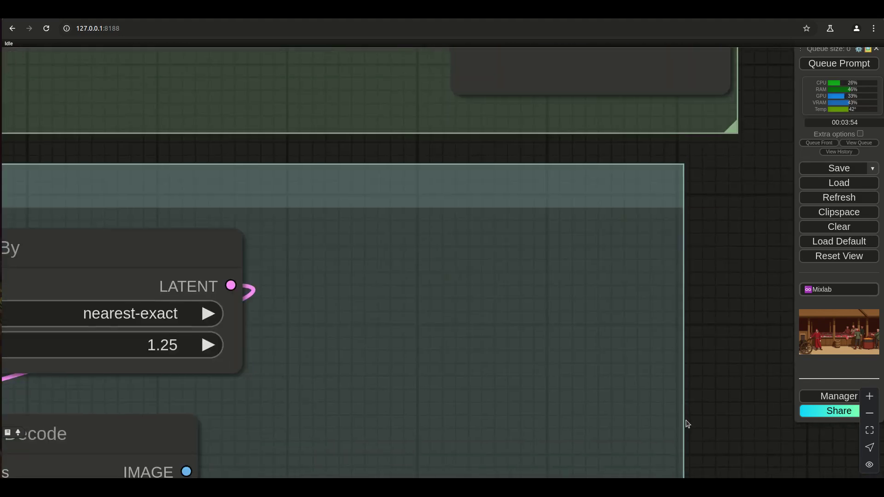
scroll(709, 414, down, 5)
scroll(733, 387, down, 5)
scroll(753, 398, up, 3)
scroll(622, 323, down, 4)
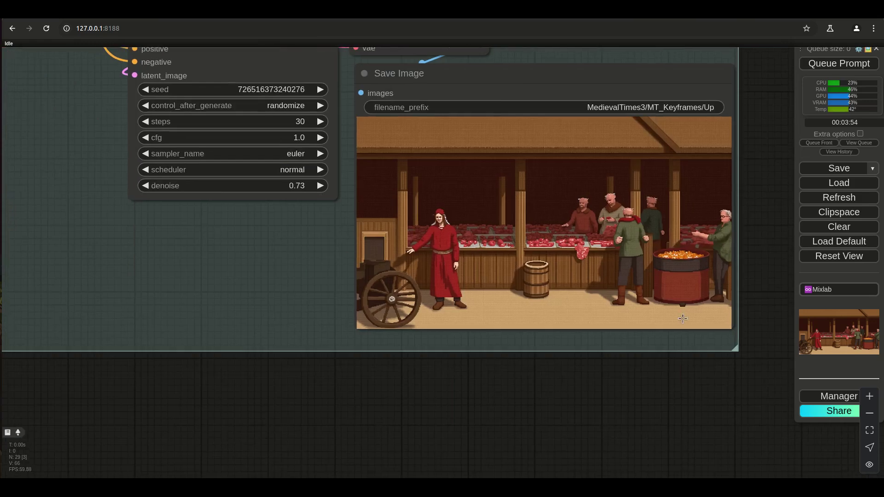
scroll(505, 219, up, 5)
scroll(526, 258, down, 8)
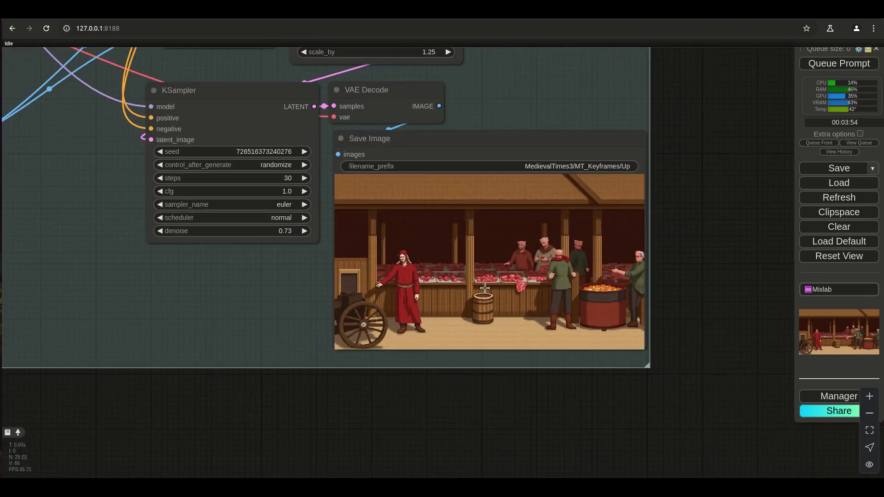
scroll(648, 184, down, 3)
scroll(687, 410, up, 5)
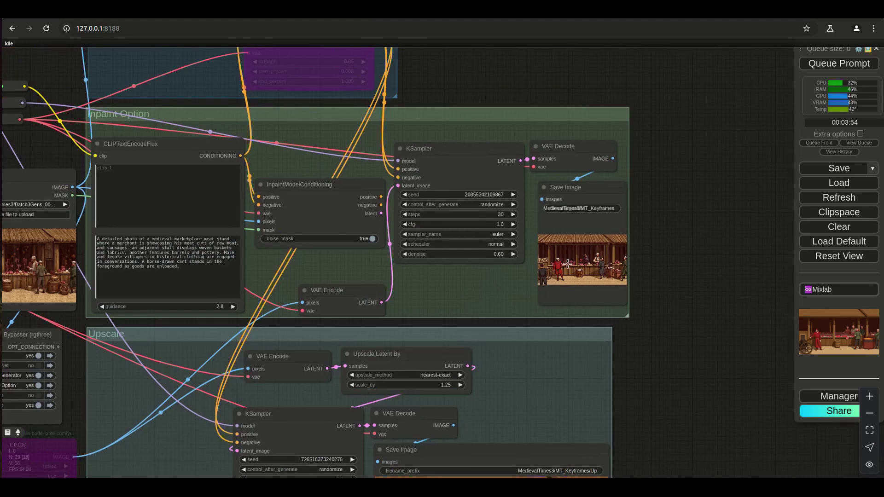
In Fast Groups Bypasser, turn Inpaint Option and Upscale off and 1st pass on
scroll(577, 266, up, 5)
scroll(577, 266, down, 7)
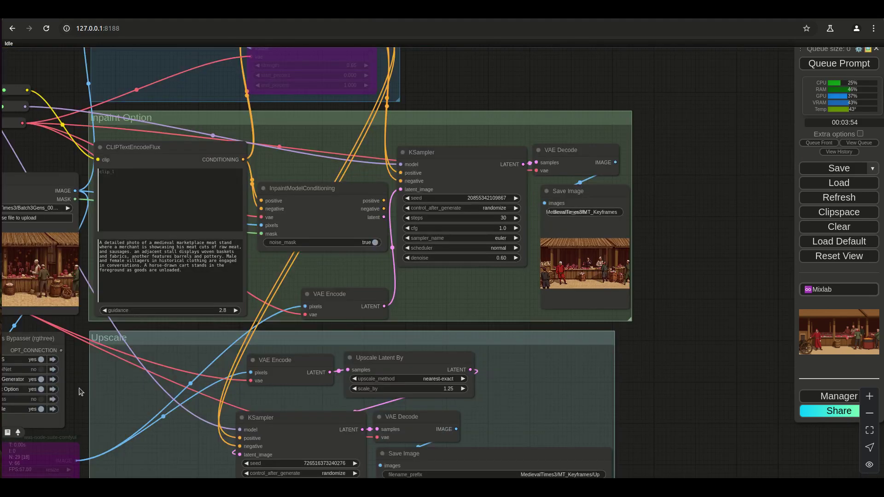
scroll(448, 384, up, 2)
scroll(470, 386, up, 2)
scroll(495, 388, up, 2)
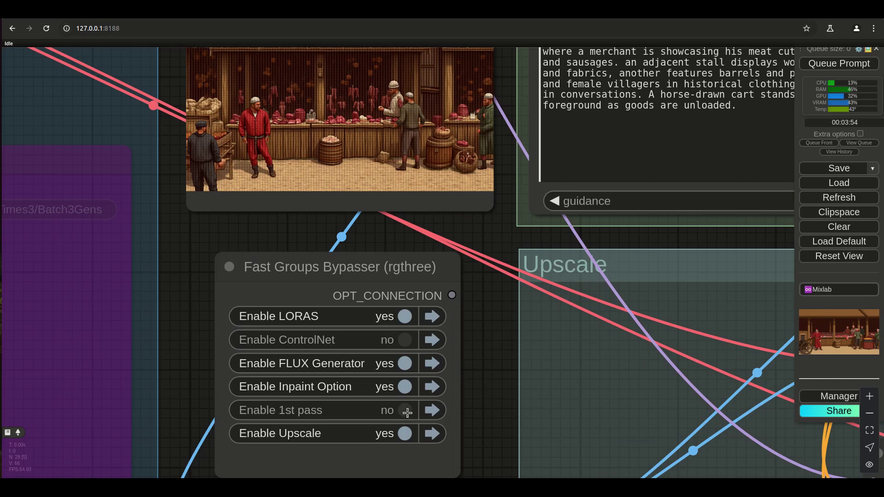
click(406, 389)
click(406, 410)
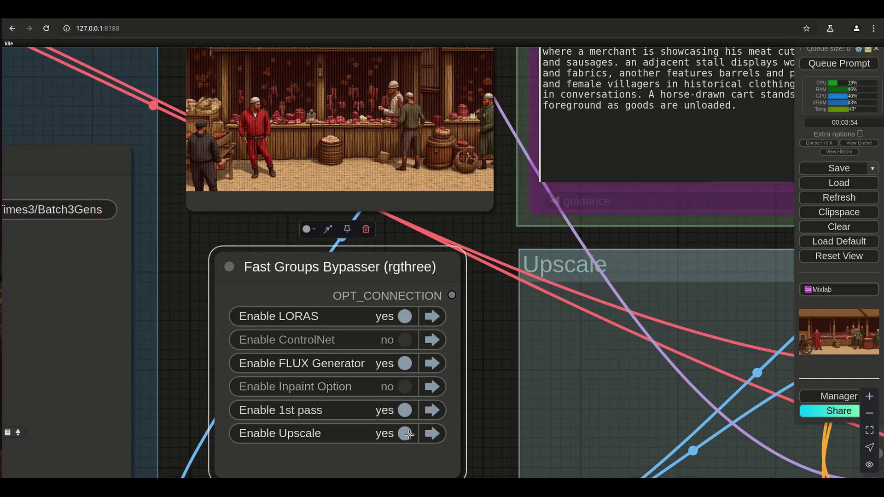
click(407, 434)
Set the EmptySD3LatentImage to 1280×720 and raise batch size from 3 to 4
scroll(508, 395, down, 5)
drag(302, 184, 640, 318)
drag(111, 315, 308, 281)
scroll(307, 281, up, 8)
click(307, 282)
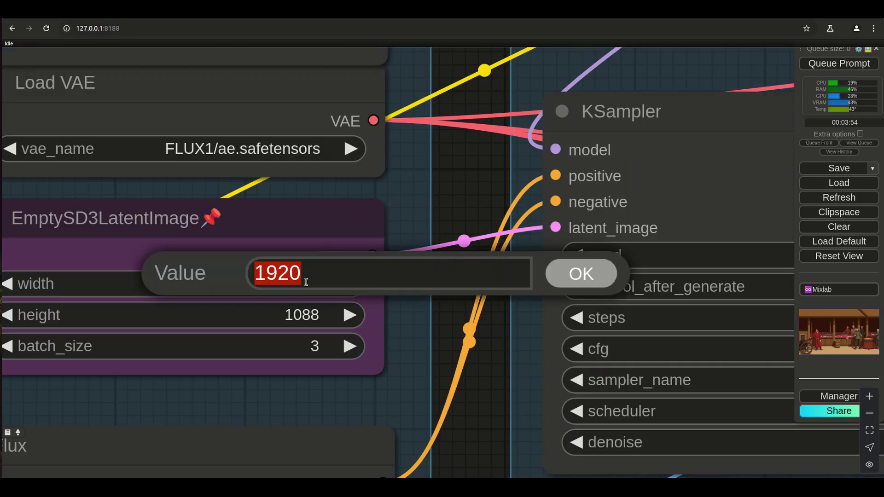
text(128)
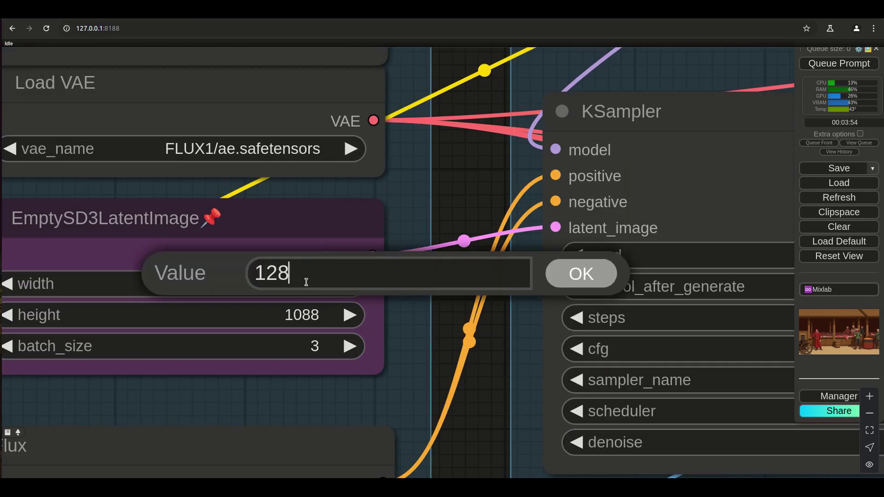
text(0)
key(Return)
click(309, 317)
text(720)
key(Return)
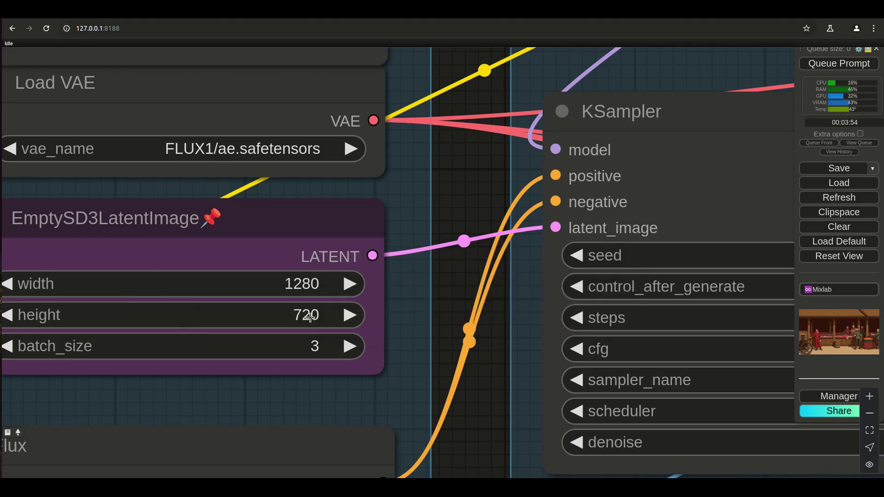
click(351, 347)
Queue the first pass with Ctrl+Enter to produce four 1280×720 images in Save Image (1st Pass)
scroll(456, 303, down, 3)
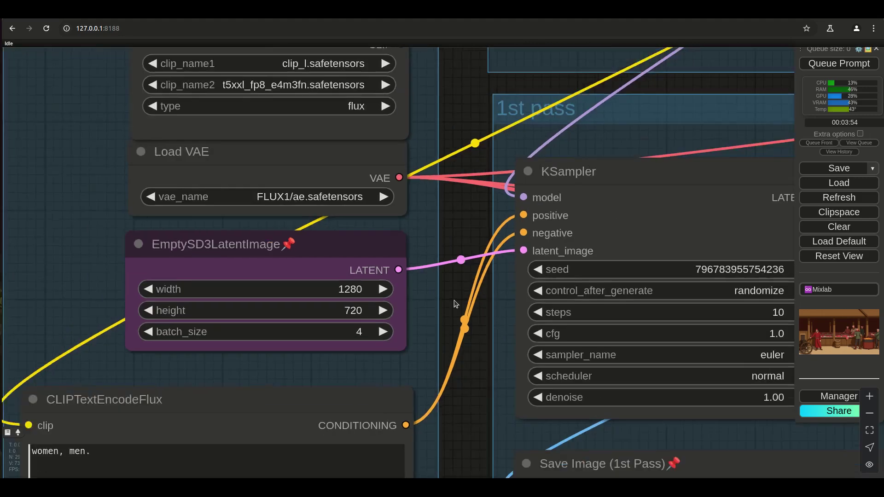
drag(588, 302, 741, 210)
key(ctrl+Return)
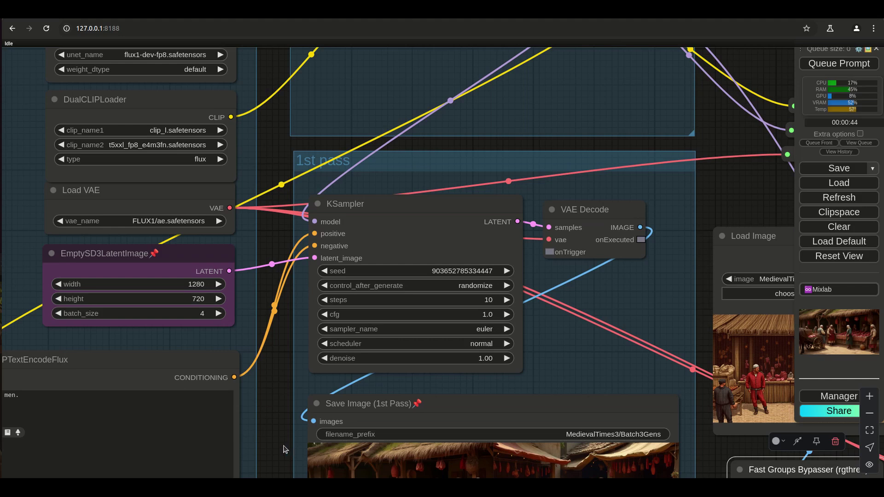
Zoom and pan to center the four-image grid in Save Image (1st Pass)
scroll(284, 449, down, 5)
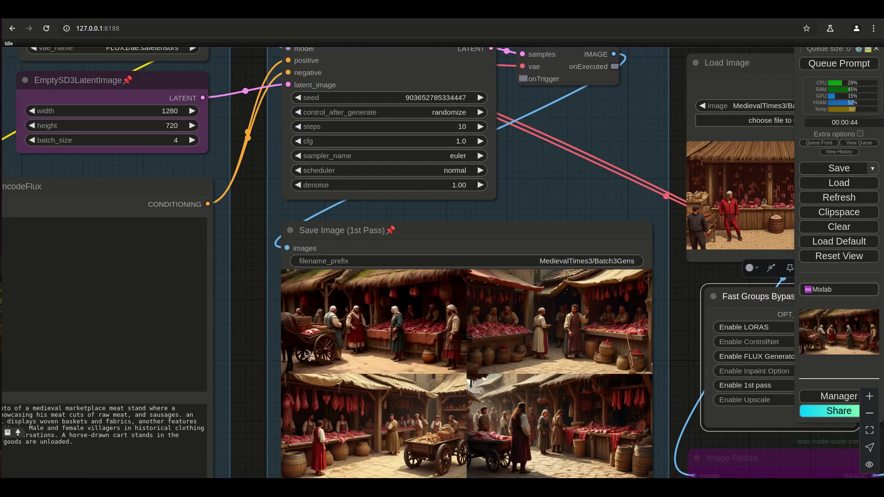
scroll(410, 403, up, 5)
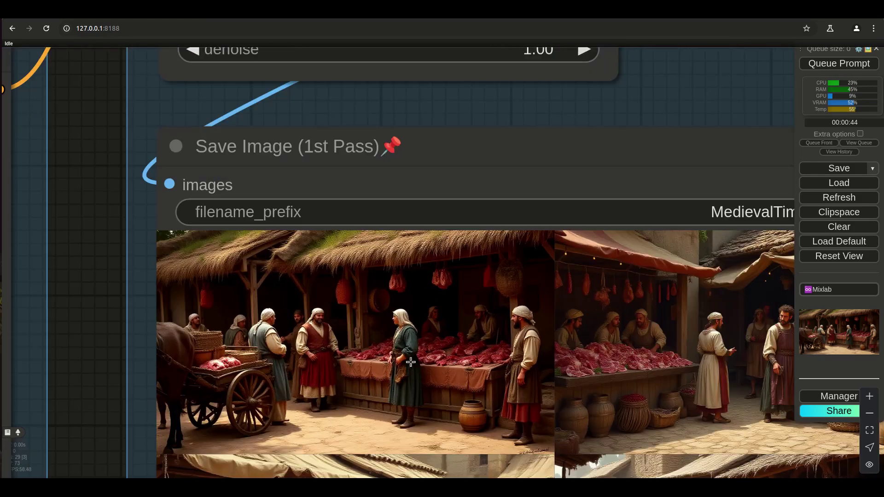
scroll(226, 331, down, 3)
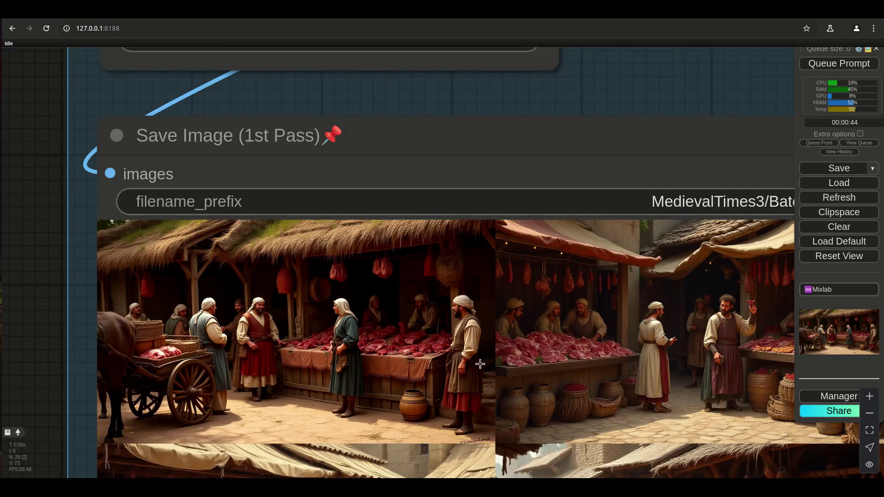
scroll(645, 350, down, 3)
scroll(681, 355, down, 3)
scroll(491, 353, up, 6)
scroll(491, 354, down, 3)
scroll(645, 424, up, 1)
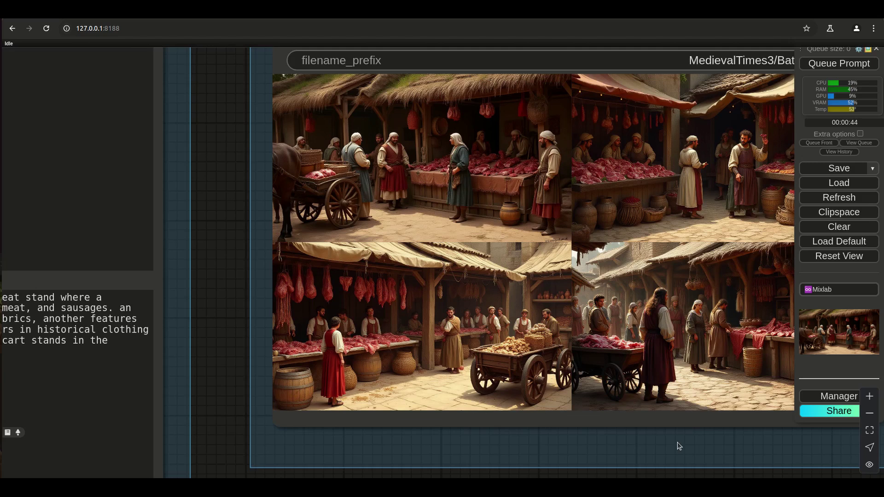
drag(679, 446, 470, 444)
Display the fourth first-pass market image on its own
scroll(509, 352, up, 6)
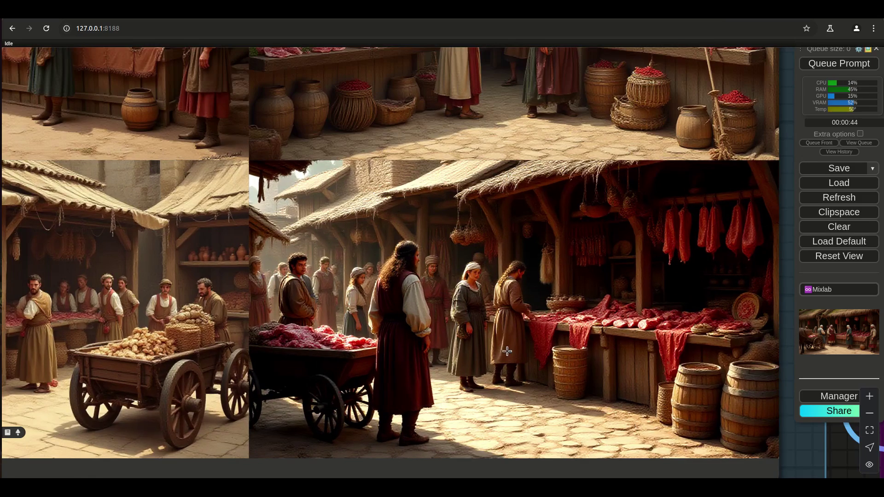
scroll(508, 352, down, 4)
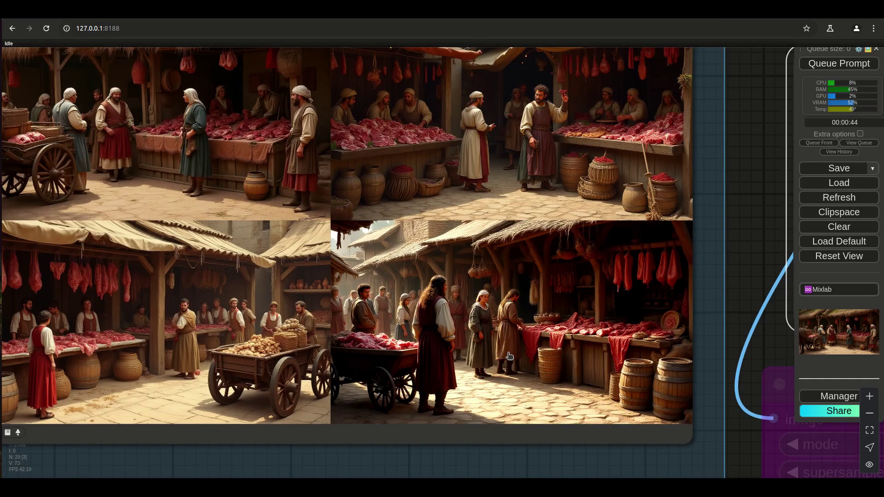
scroll(509, 356, down, 3)
scroll(510, 356, up, 4)
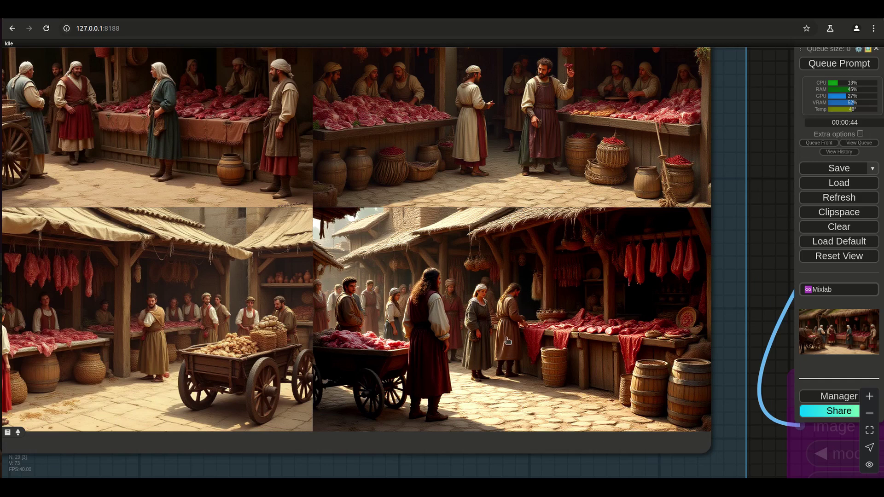
scroll(506, 330, down, 1)
scroll(507, 330, down, 1)
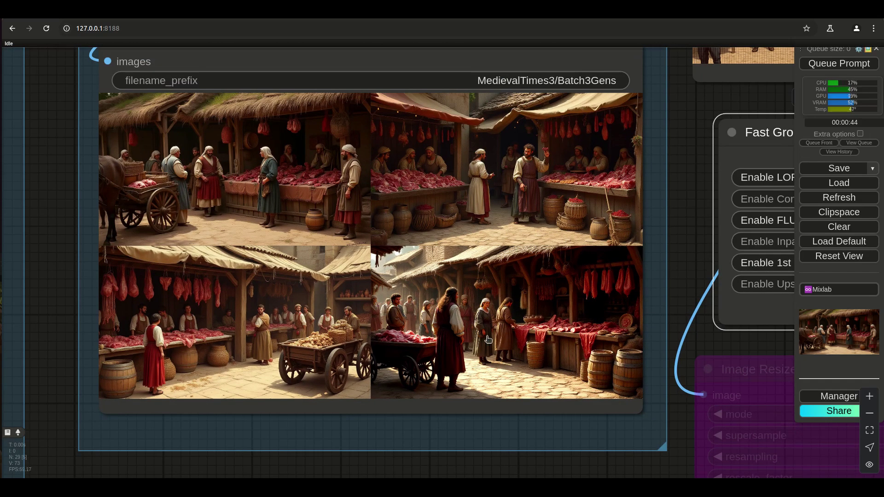
scroll(488, 339, up, 5)
click(490, 302)
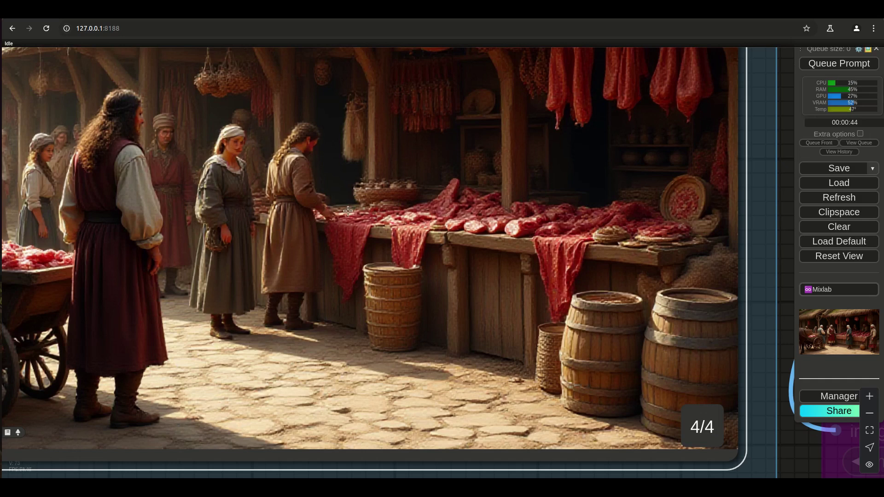
scroll(411, 218, down, 4)
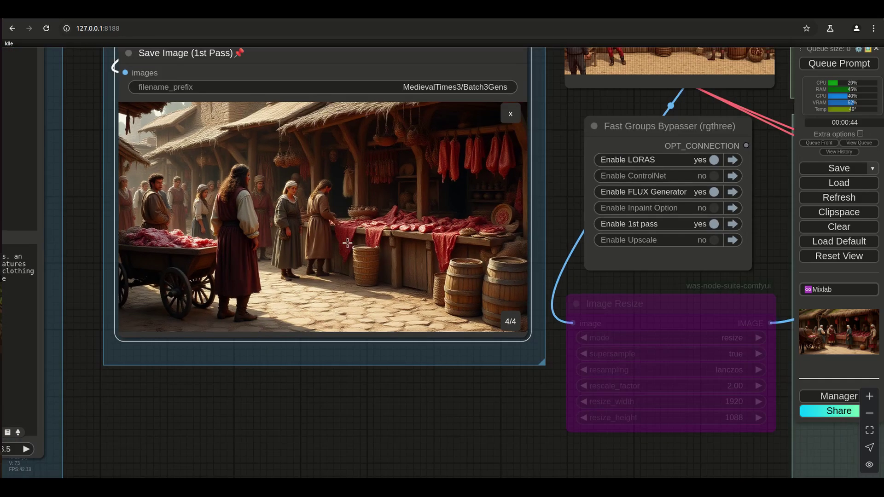
scroll(297, 237, down, 4)
Copy the fourth first-pass image to Clipspace and paste it into Load Image
right_click(394, 200)
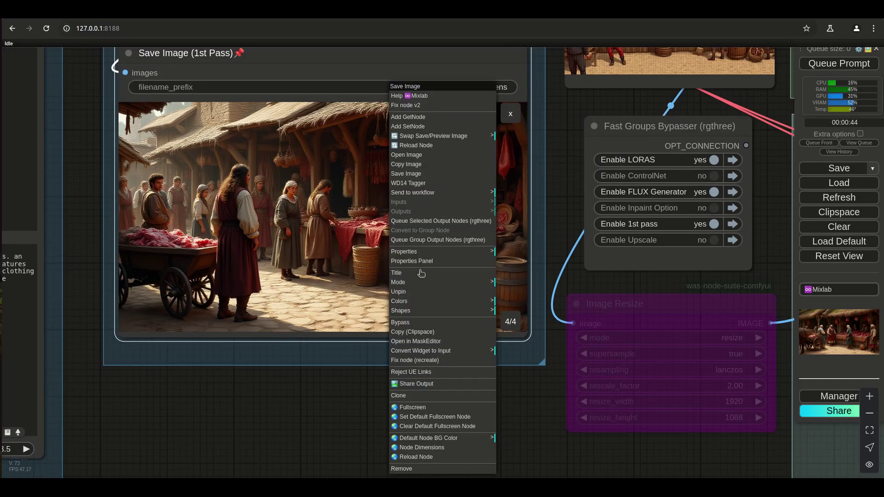
click(414, 332)
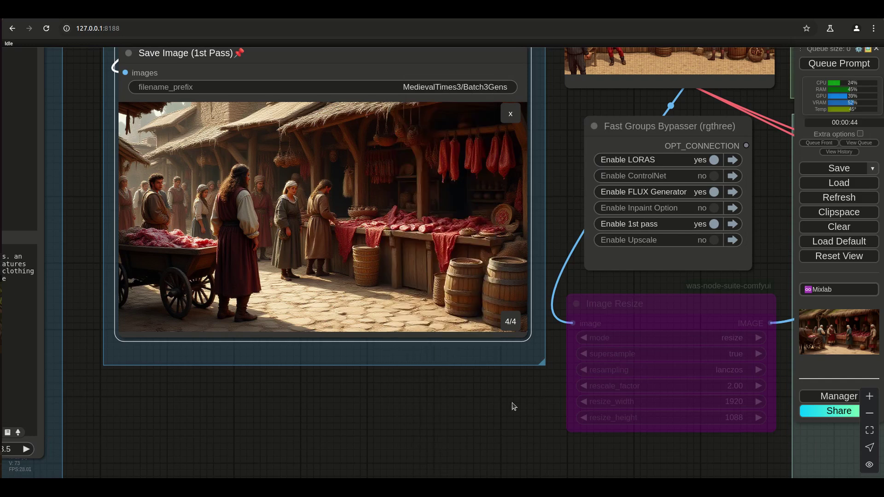
drag(514, 407, 344, 433)
drag(585, 168, 539, 375)
scroll(478, 244, up, 3)
scroll(428, 230, up, 3)
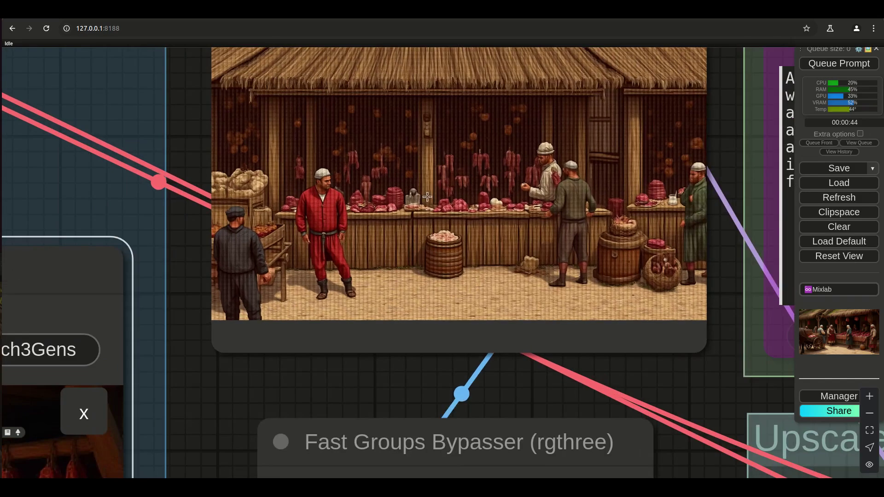
right_click(438, 177)
click(457, 374)
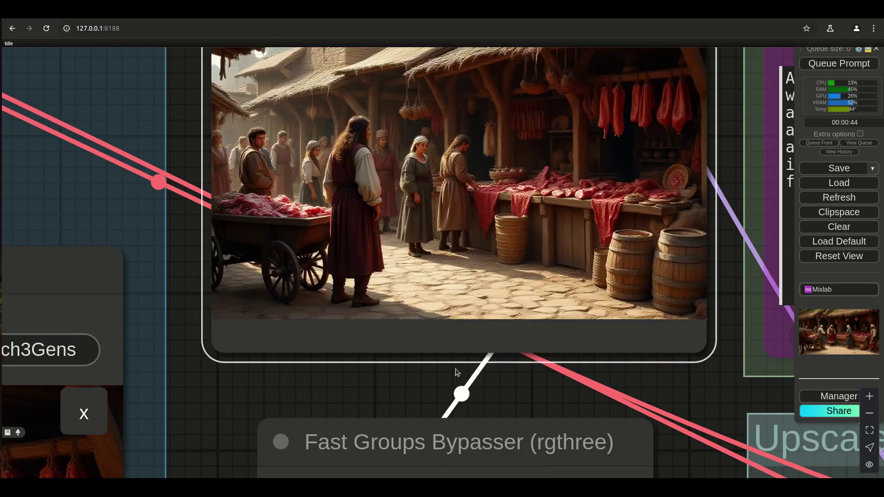
Switch the 1st pass group off and the Inpaint Option and Upscale groups on
scroll(647, 402, down, 4)
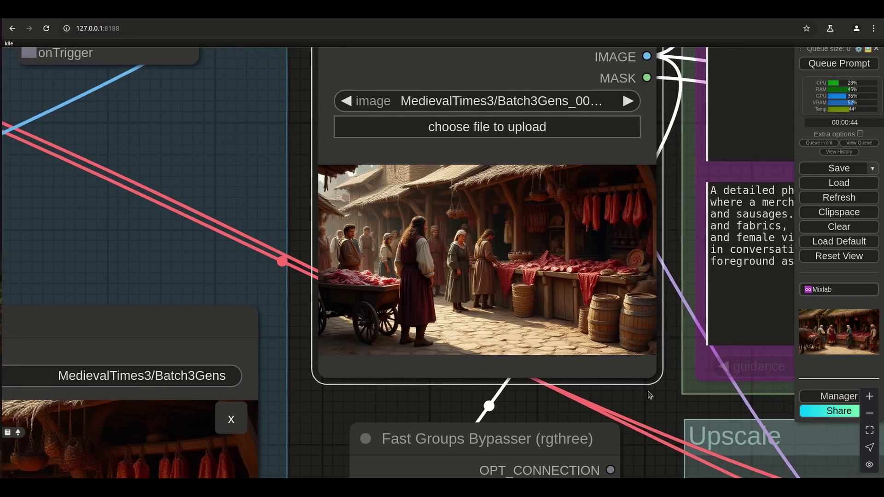
scroll(668, 155, down, 3)
drag(655, 393, 665, 138)
scroll(645, 332, up, 4)
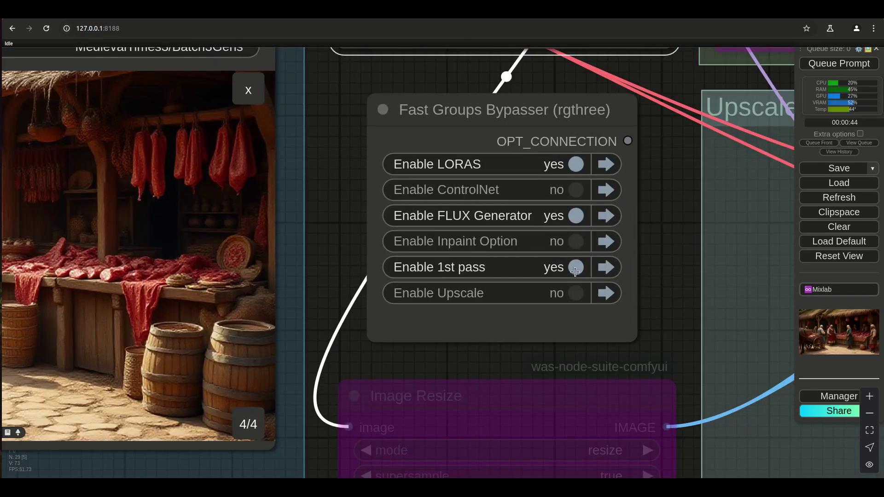
click(575, 267)
click(576, 293)
click(575, 241)
scroll(663, 276, down, 2)
drag(477, 323, 63, 430)
Queue the inpaint-and-upscale run on the horse-cart image and let it finish in 1:31
key(ctrl+Return)
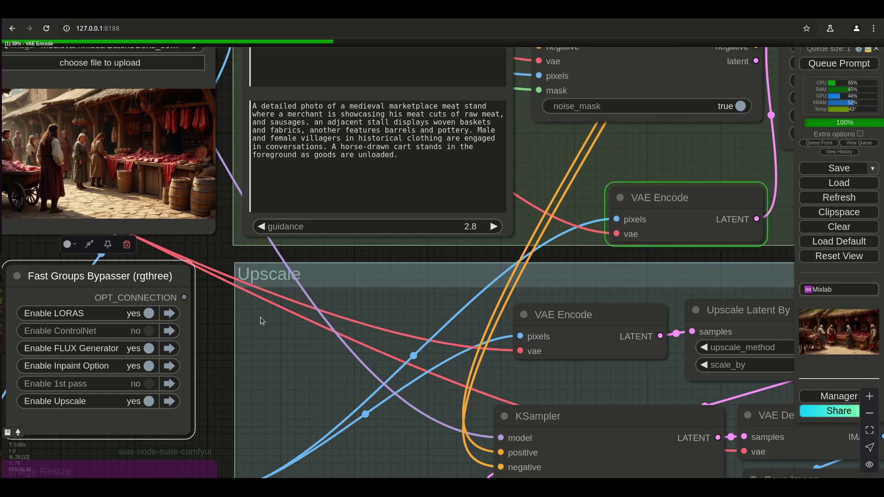
scroll(219, 319, down, 5)
scroll(626, 259, up, 4)
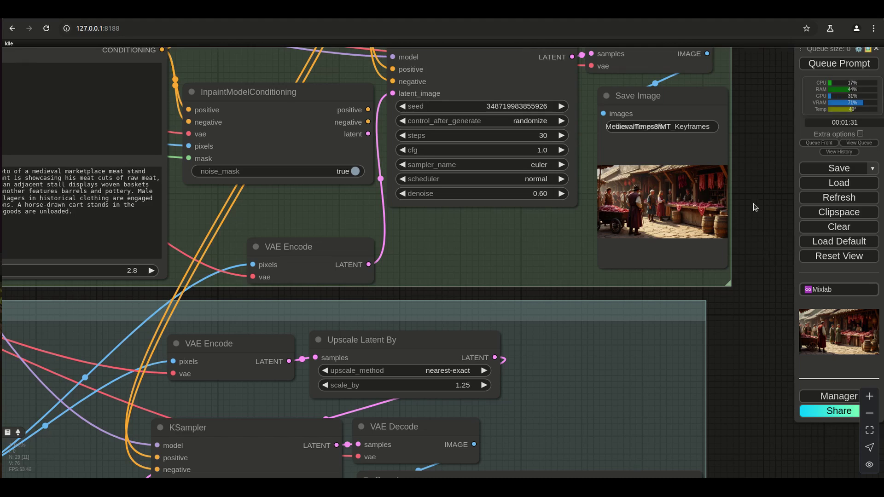
scroll(753, 205, up, 15)
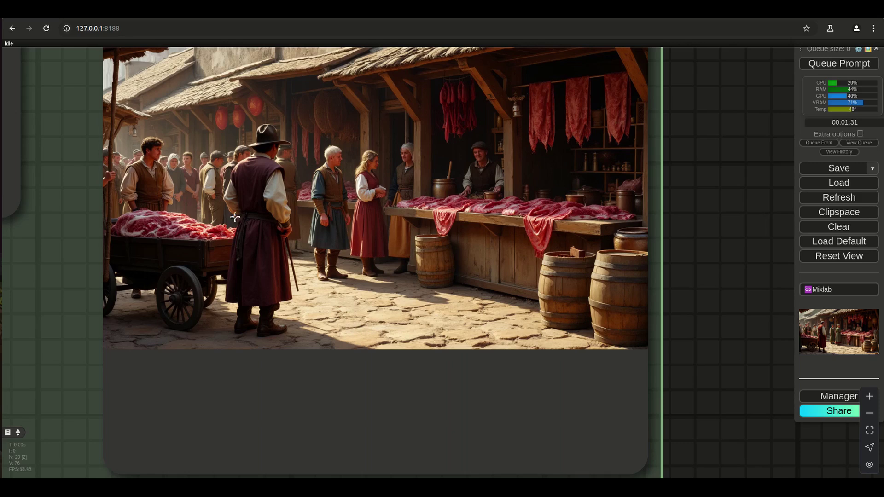
scroll(175, 172, up, 5)
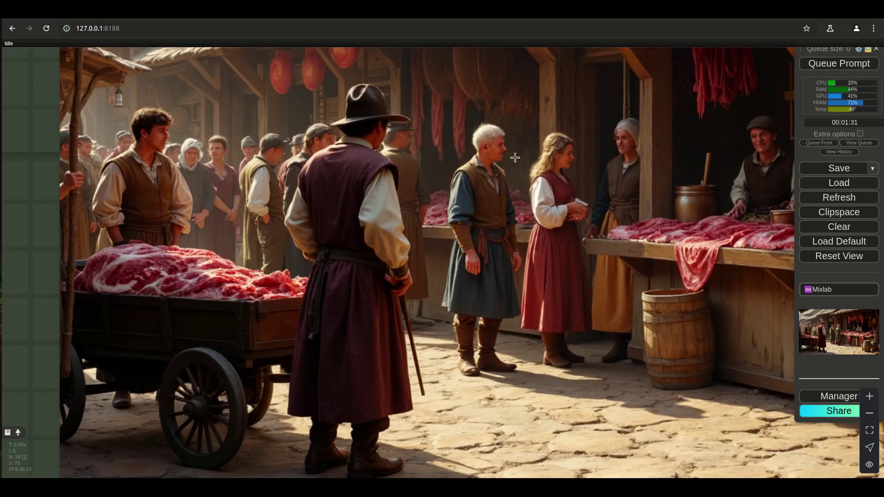
scroll(337, 165, down, 5)
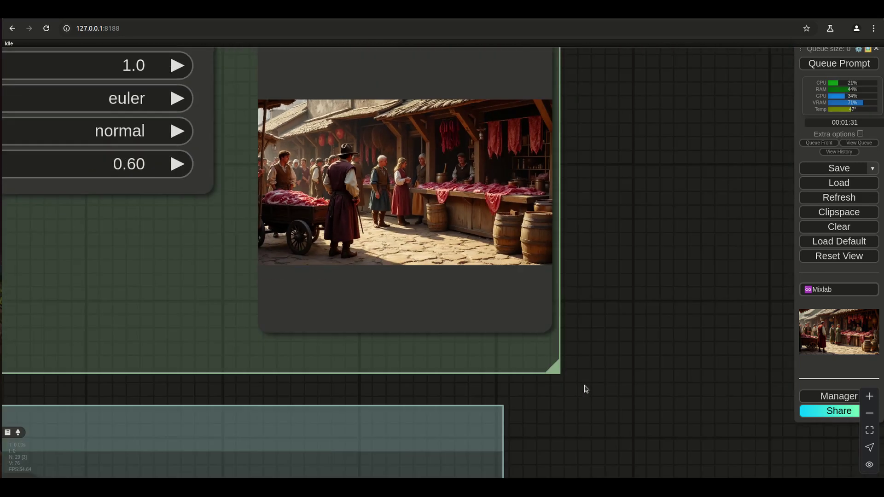
scroll(659, 123, down, 5)
scroll(674, 175, down, 3)
drag(684, 401, 720, 180)
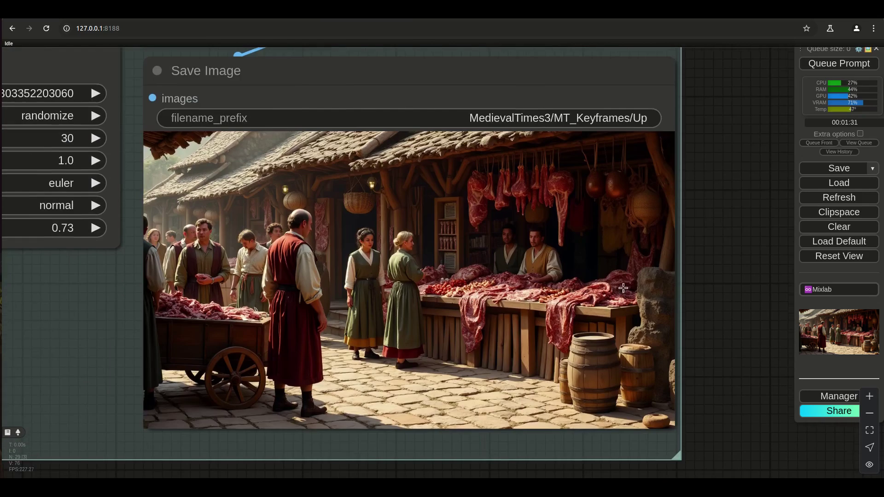
scroll(308, 282, up, 6)
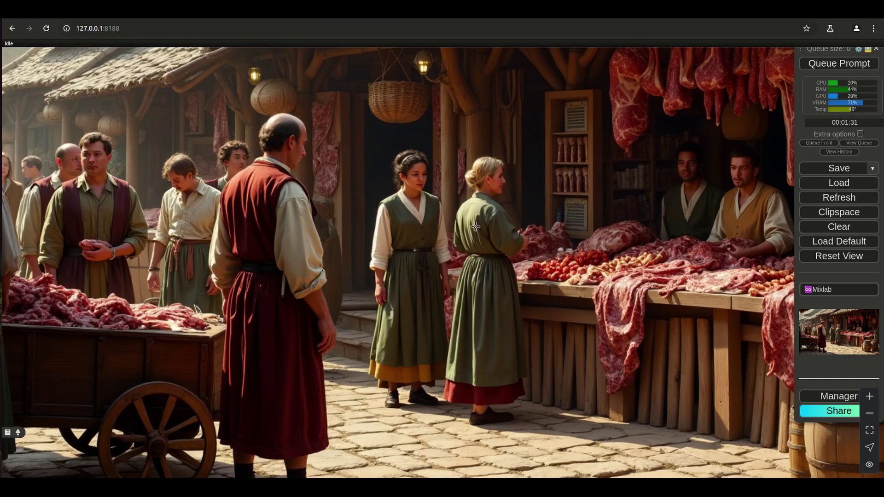
scroll(608, 255, down, 5)
scroll(547, 273, down, 4)
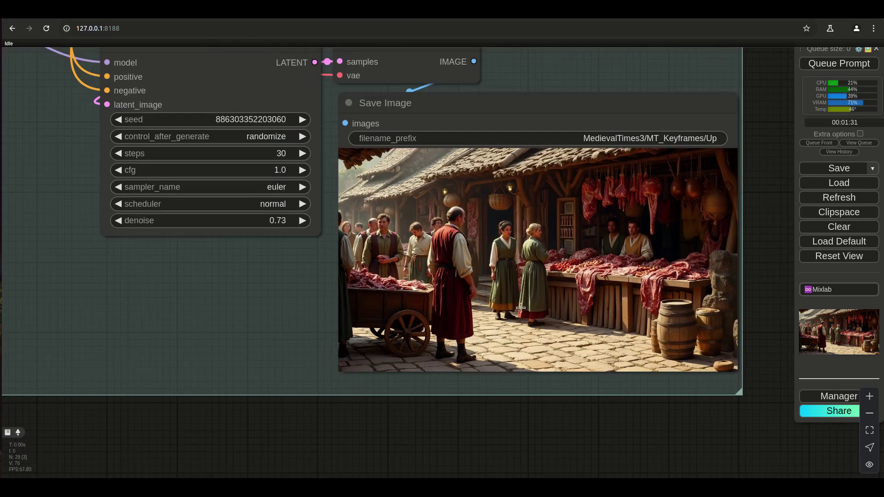
scroll(256, 396, down, 4)
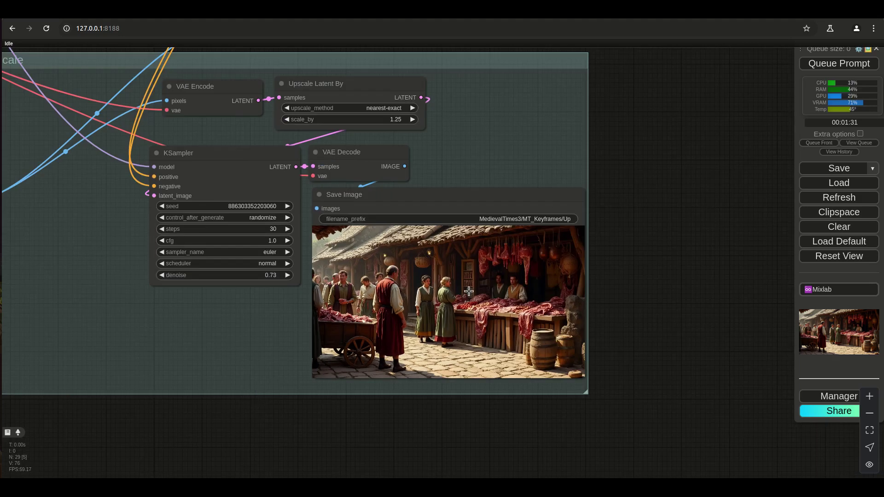
scroll(469, 291, up, 8)
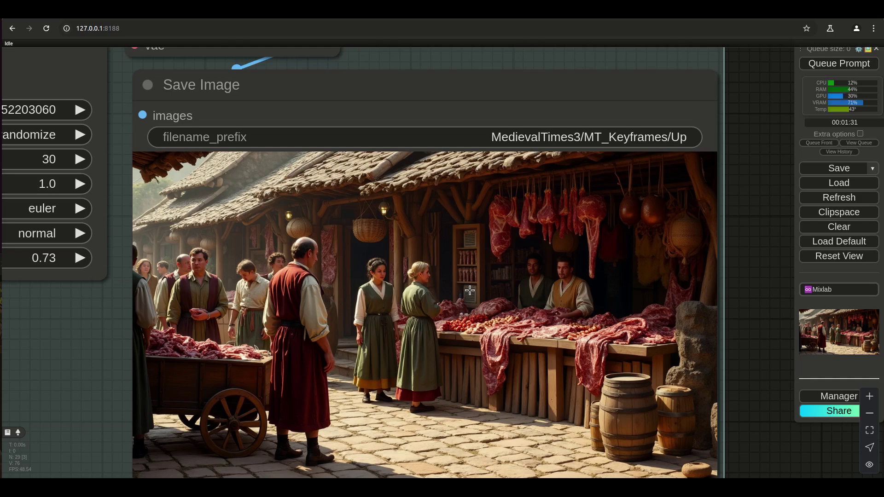
scroll(502, 254, down, 9)
scroll(500, 283, up, 4)
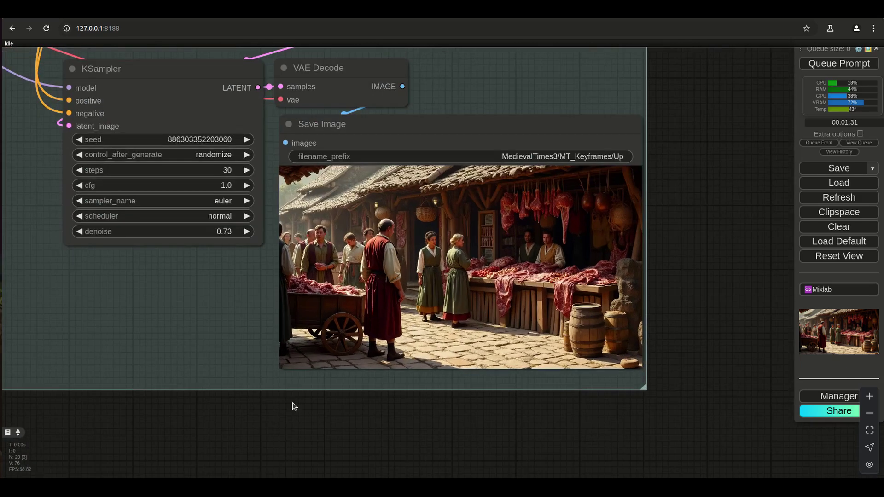
drag(282, 419, 511, 419)
scroll(507, 420, down, 3)
Review Load Image, Save Image (1st Pass), and the Load VAE and latent size nodes
scroll(261, 423, up, 3)
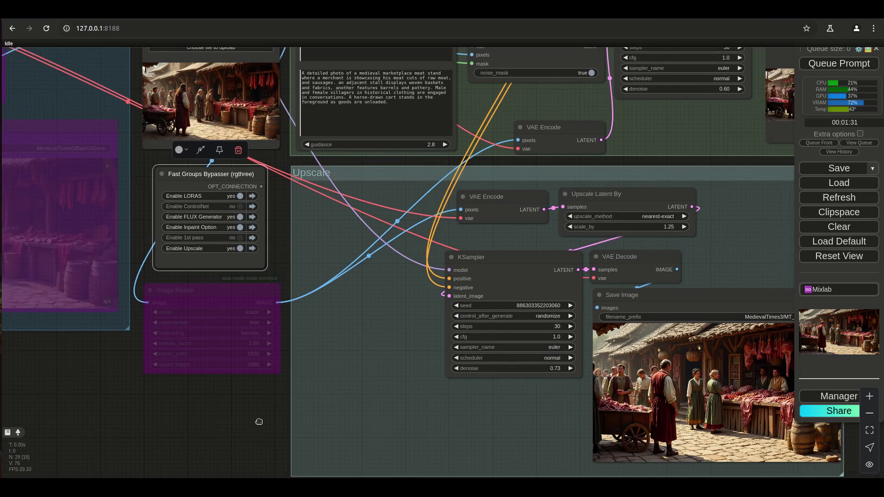
drag(292, 238, 306, 316)
scroll(282, 190, up, 4)
scroll(281, 191, up, 1)
drag(109, 246, 386, 264)
scroll(386, 265, up, 2)
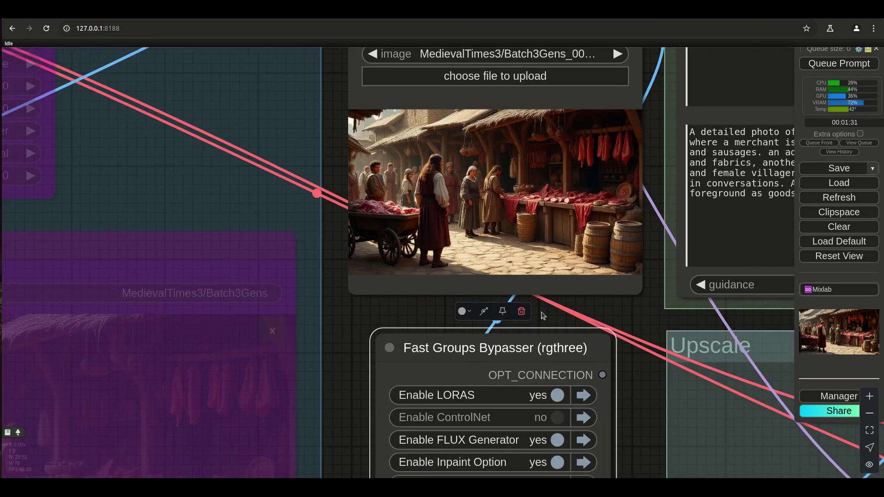
scroll(386, 265, down, 4)
drag(335, 373, 617, 275)
drag(325, 314, 470, 287)
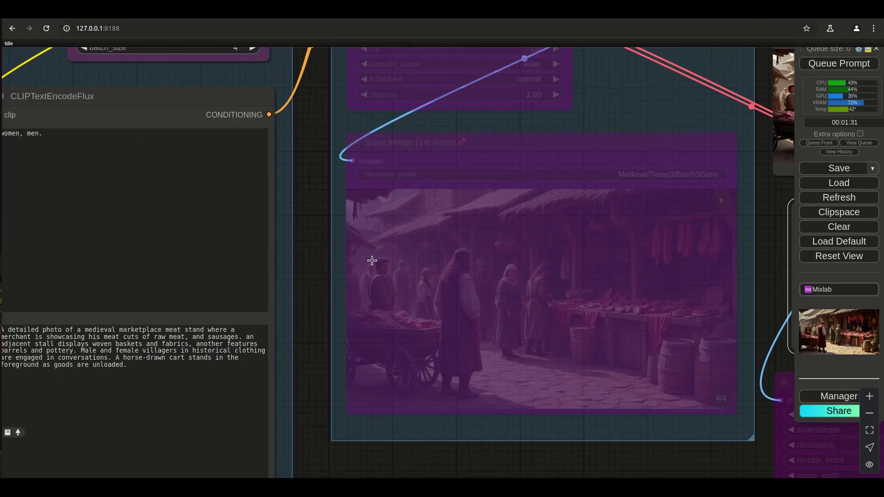
drag(317, 205, 347, 357)
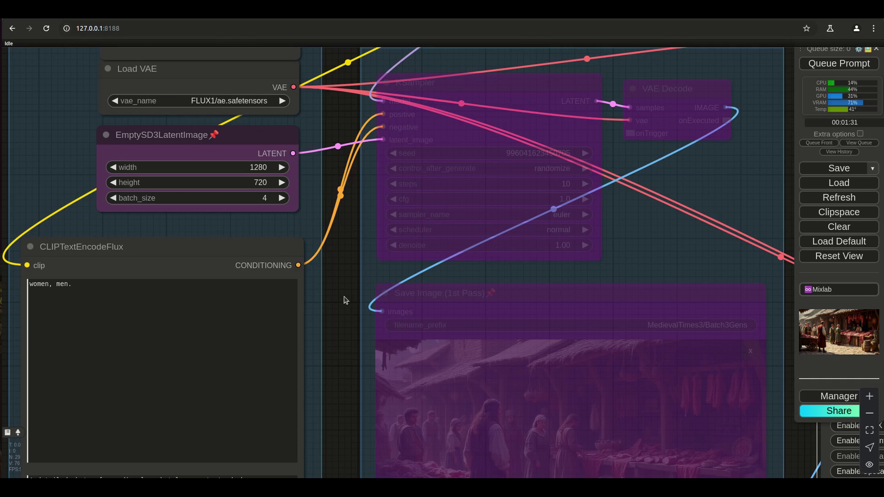
Set Enable 1st pass back to yes in Fast Groups Bypasser
scroll(345, 300, down, 5)
scroll(346, 300, down, 1)
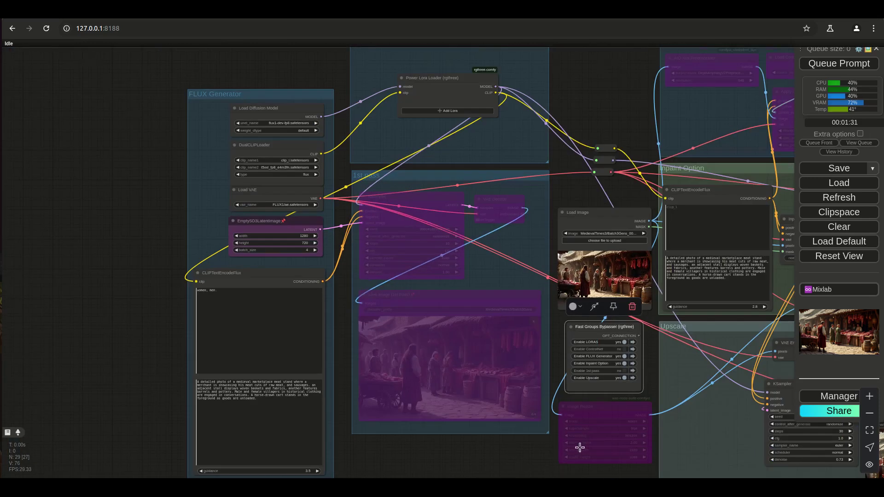
scroll(544, 456, up, 5)
click(638, 322)
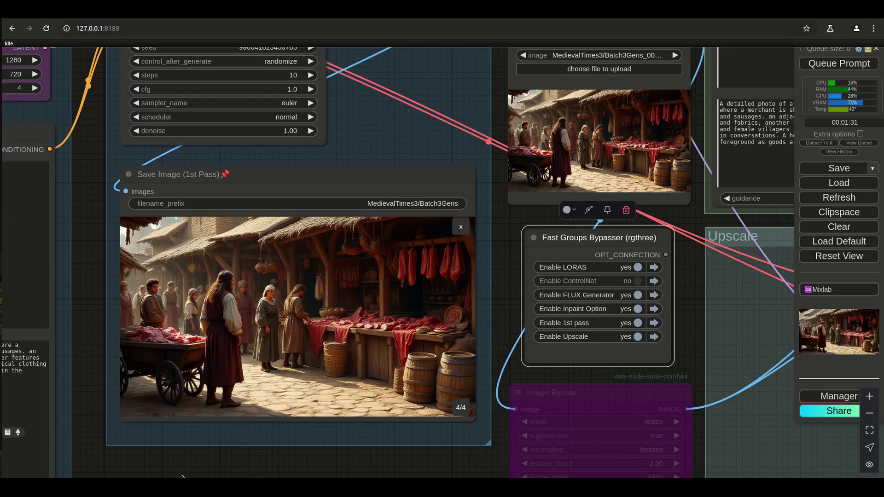
scroll(99, 321, down, 4)
drag(136, 200, 195, 364)
drag(463, 250, 490, 134)
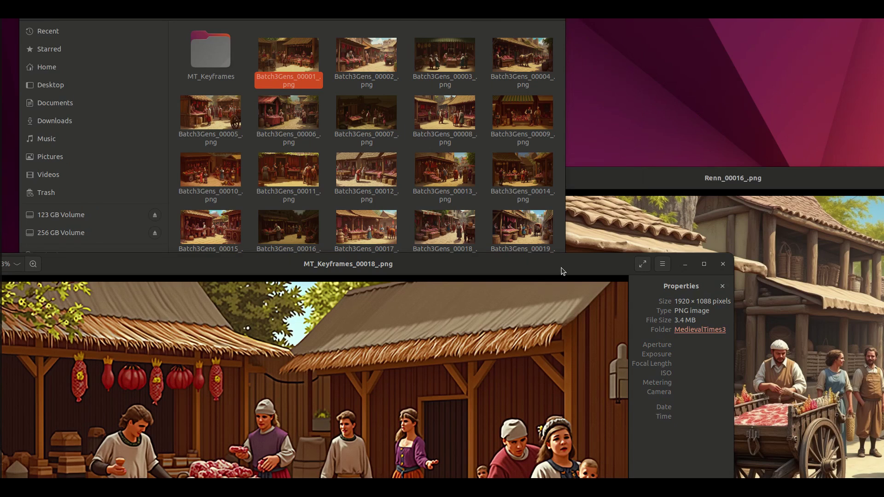
Move the Image Viewer showing MT_Keyframes_00018_.png up and right over the Files window
drag(561, 270, 638, 80)
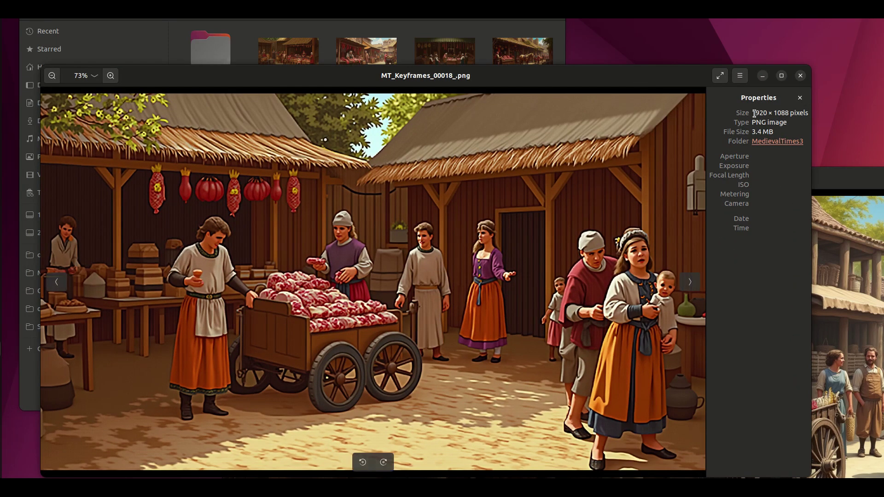